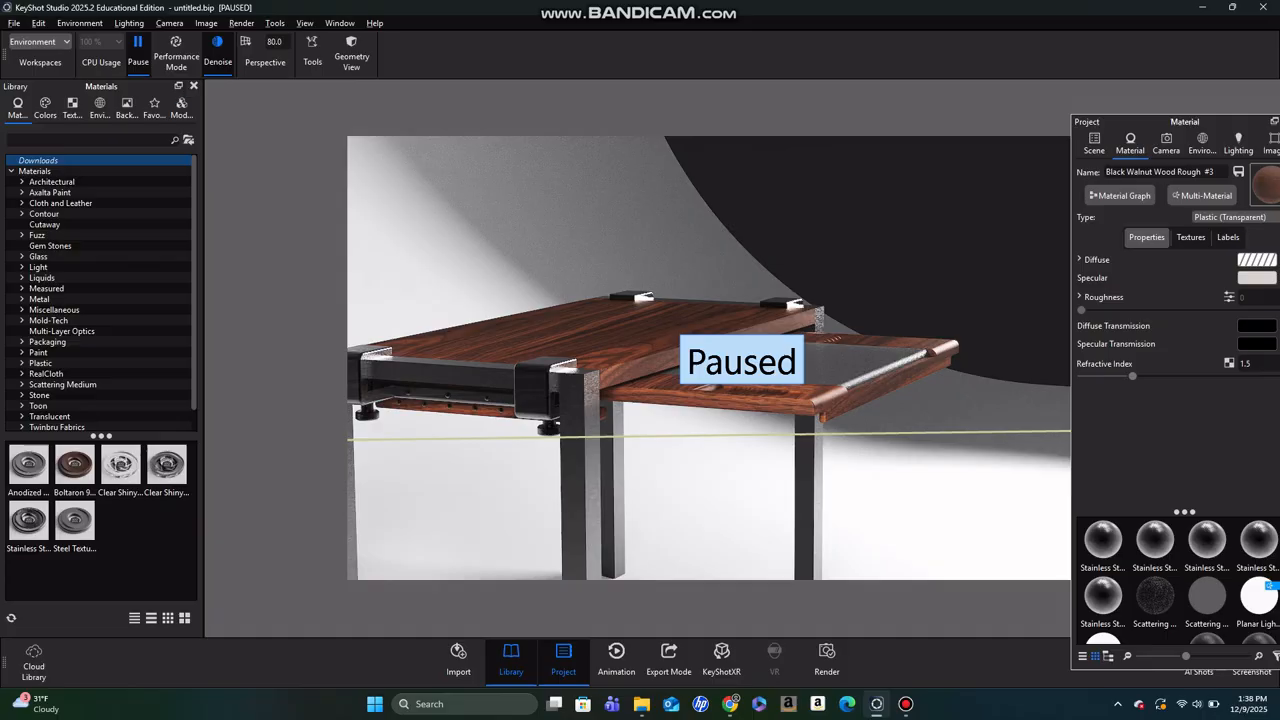
# - Browse the Downloads folder for model files to import and close the import dialog without importing
pyautogui.click(14, 23)
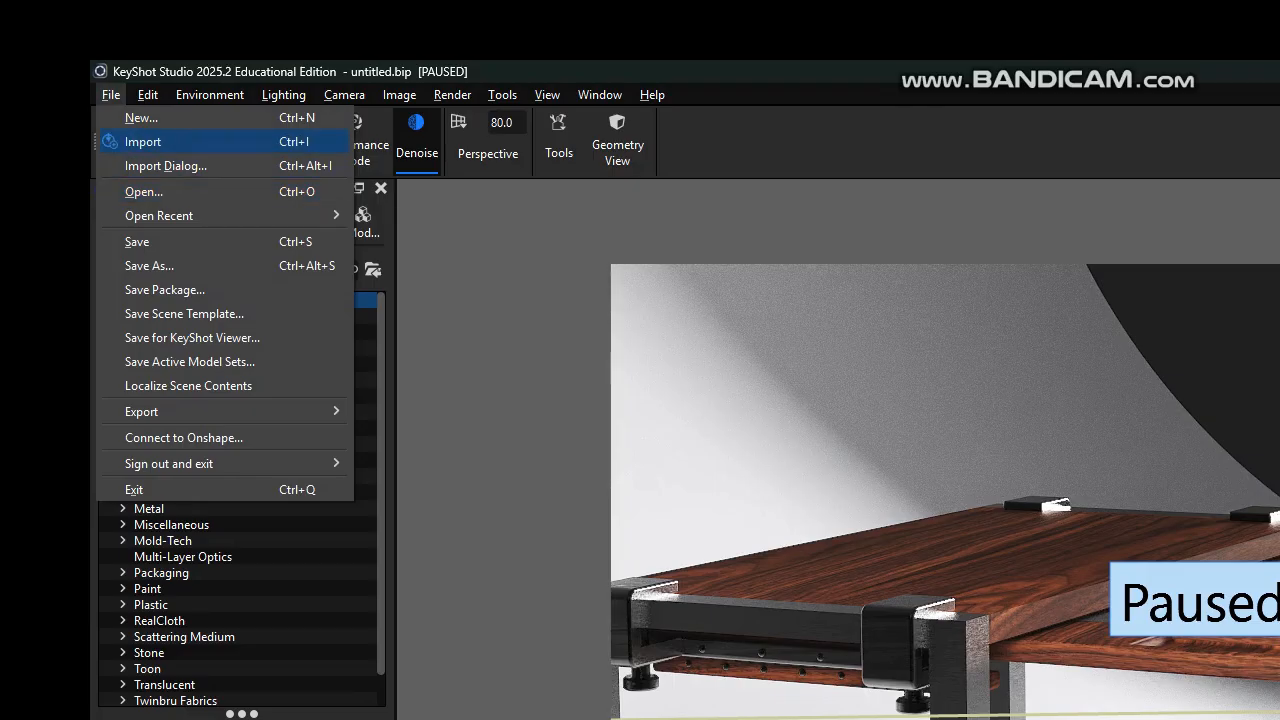
pyautogui.click(143, 141)
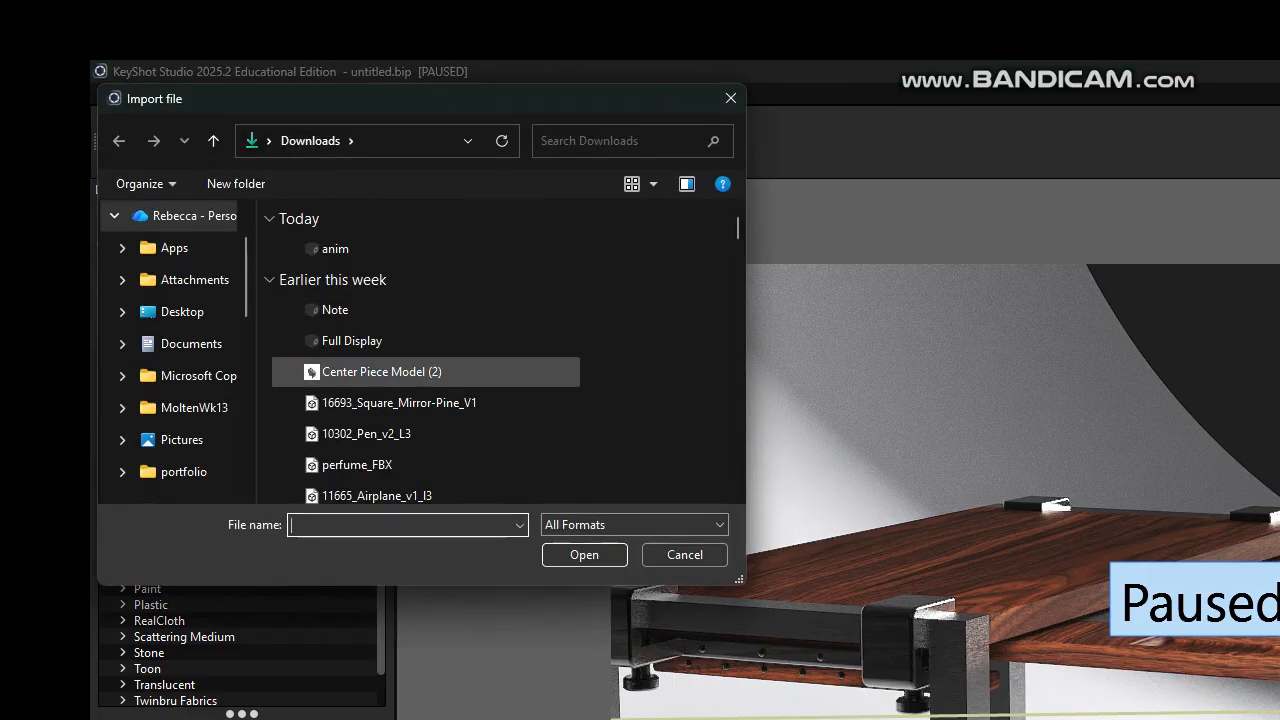
pyautogui.scroll(-6, 425, 460)
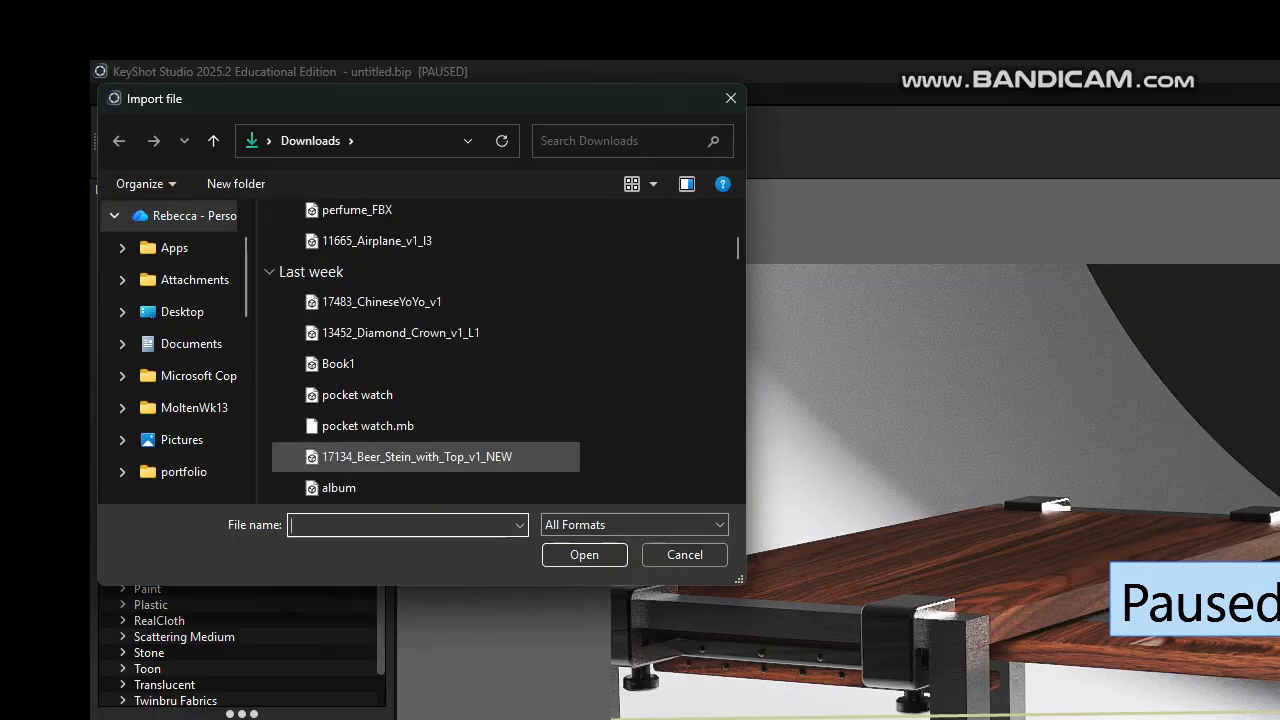
pyautogui.scroll(-6, 425, 456)
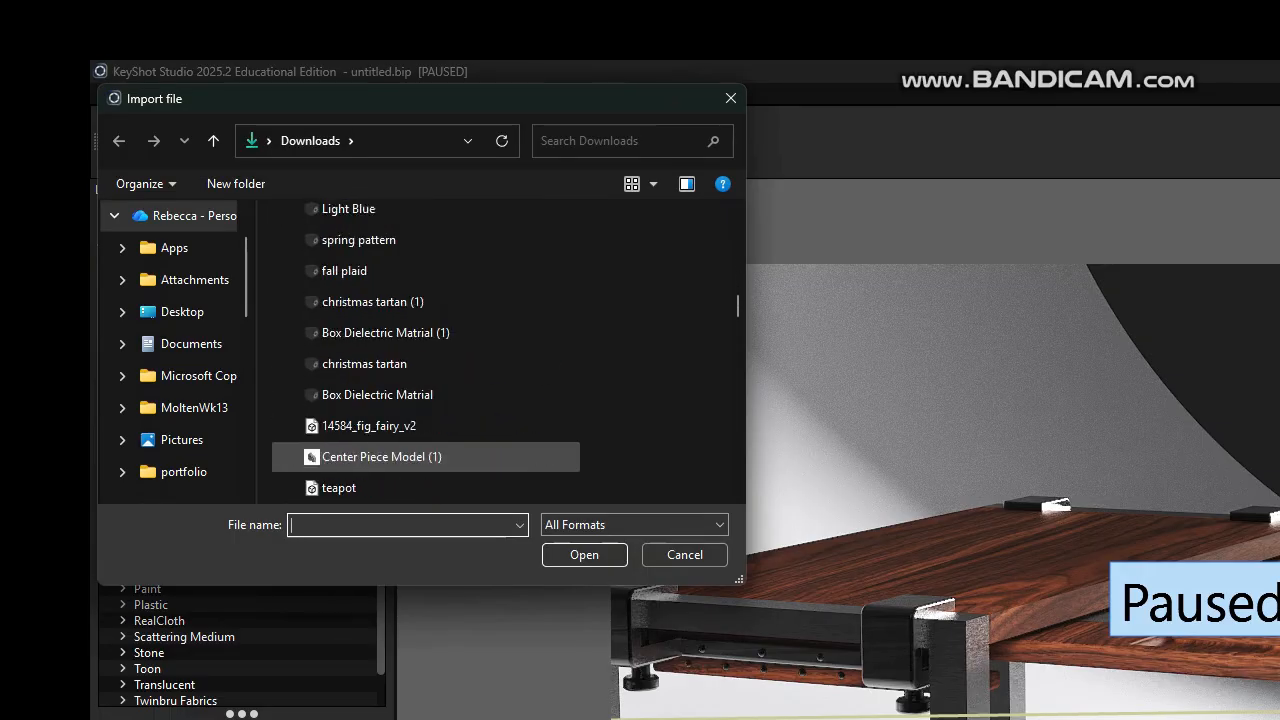
pyautogui.scroll(-1, 425, 456)
pyautogui.scroll(-2, 425, 300)
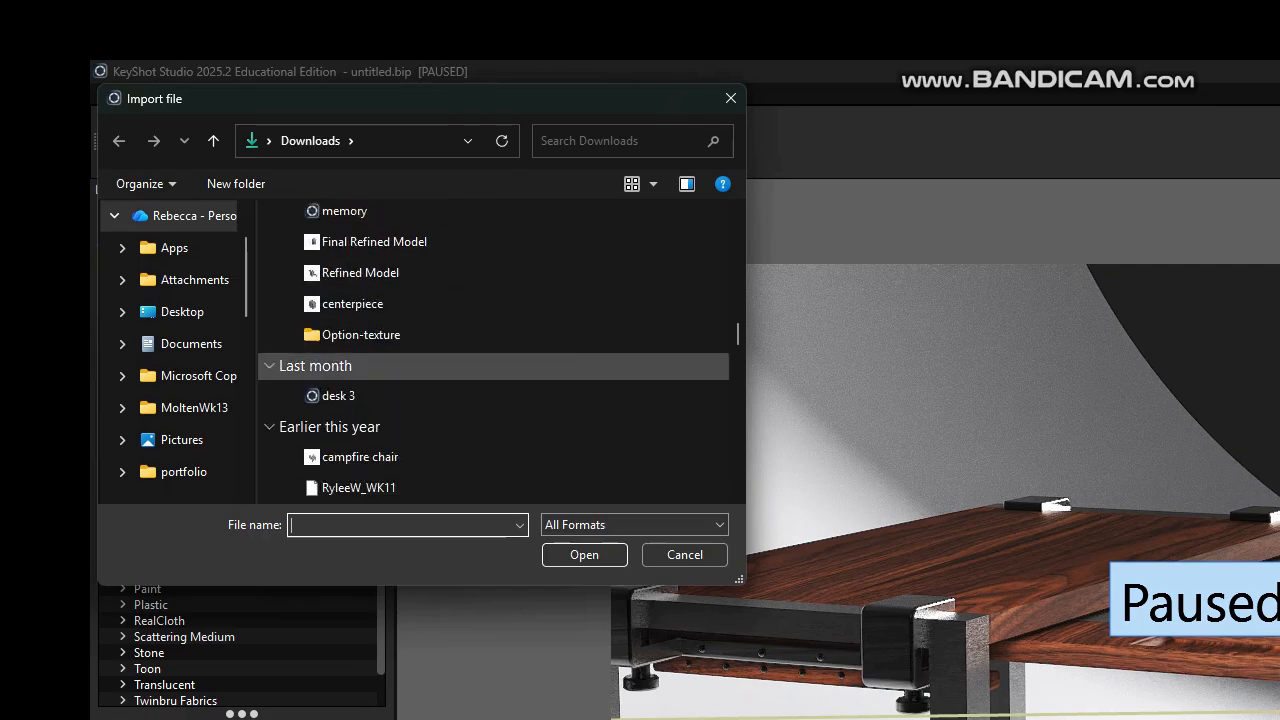
pyautogui.click(731, 98)
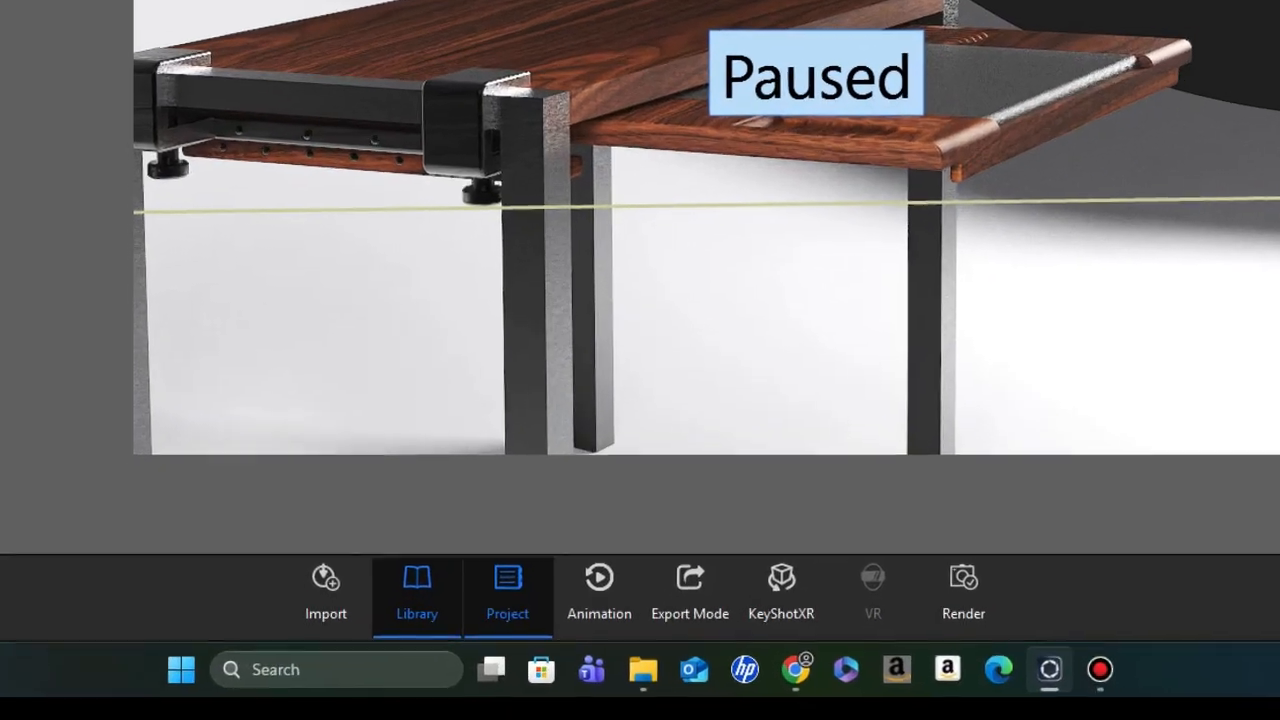
# - Show the animation timeline and start a new Translation part animation with the Animation Wizard
pyautogui.click(613, 477)
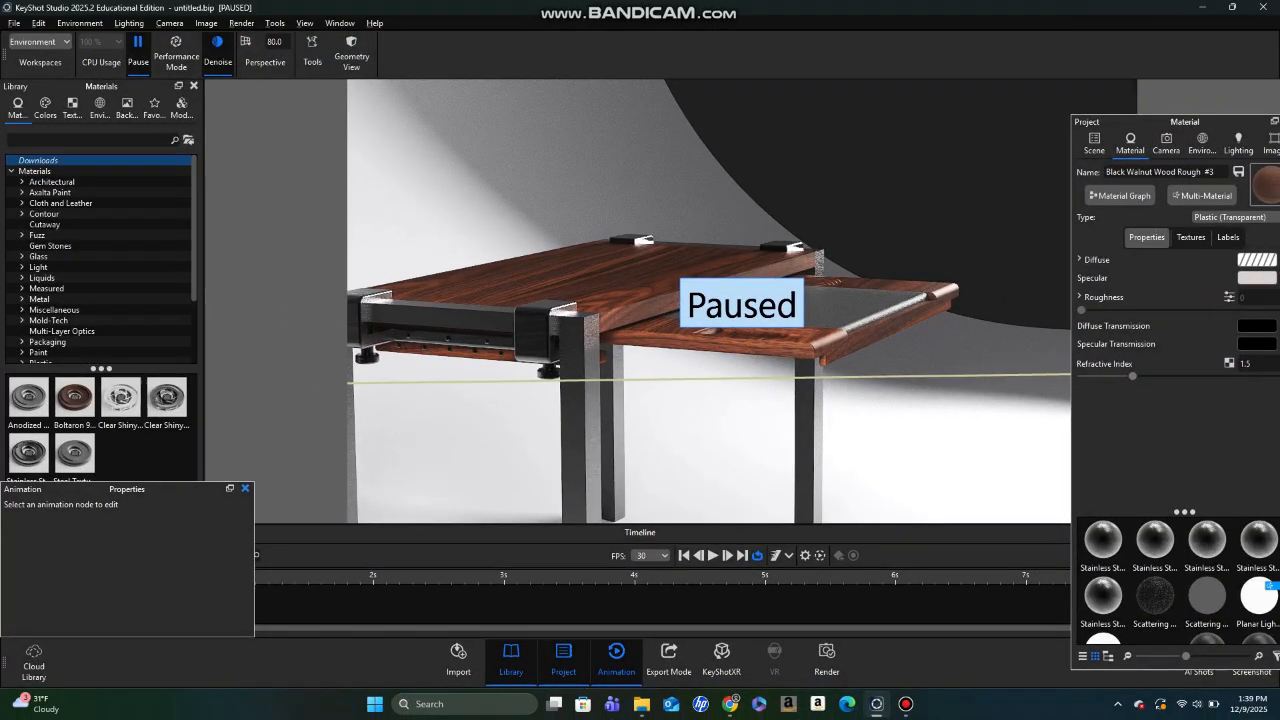
pyautogui.click(188, 491)
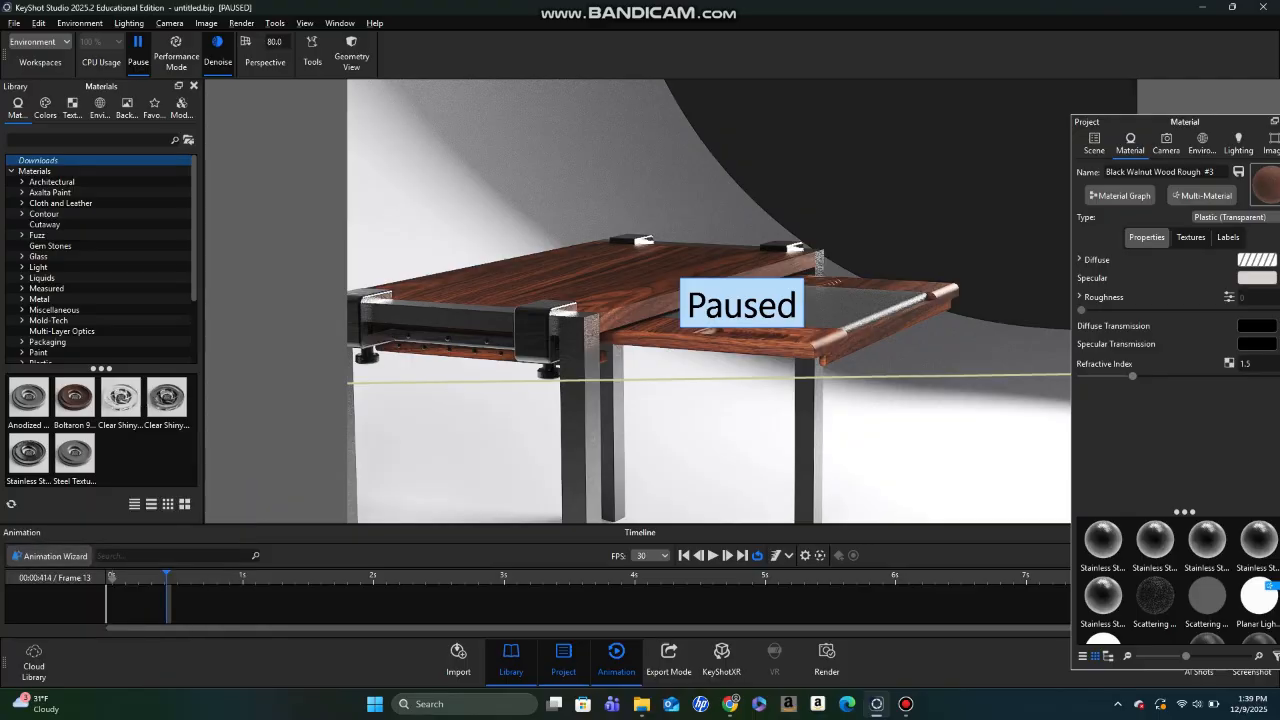
pyautogui.click(48, 555)
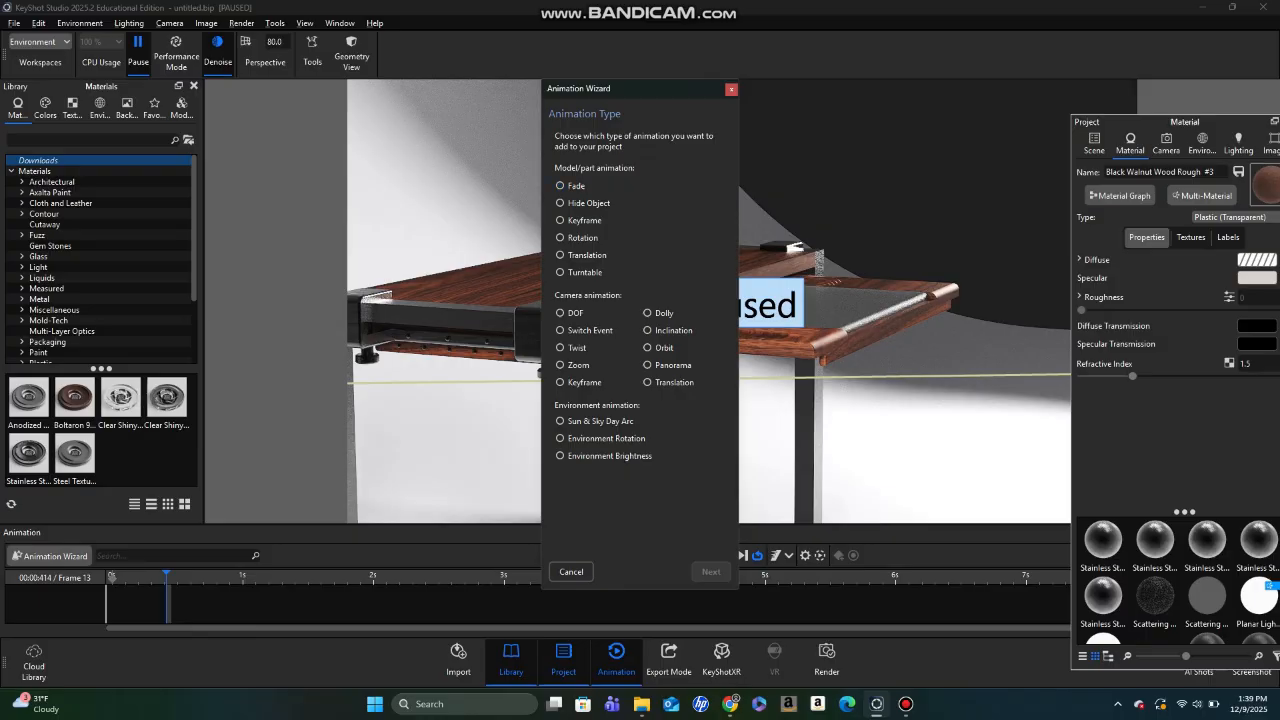
pyautogui.click(560, 186)
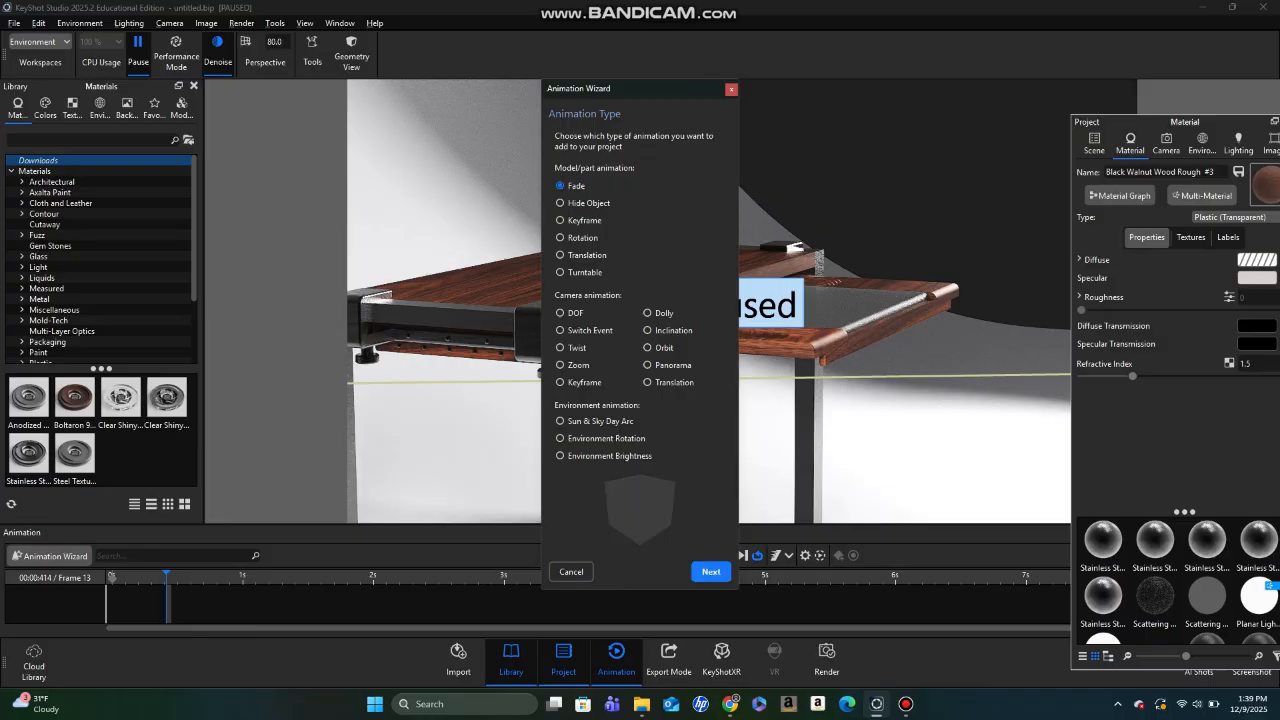
pyautogui.click(560, 203)
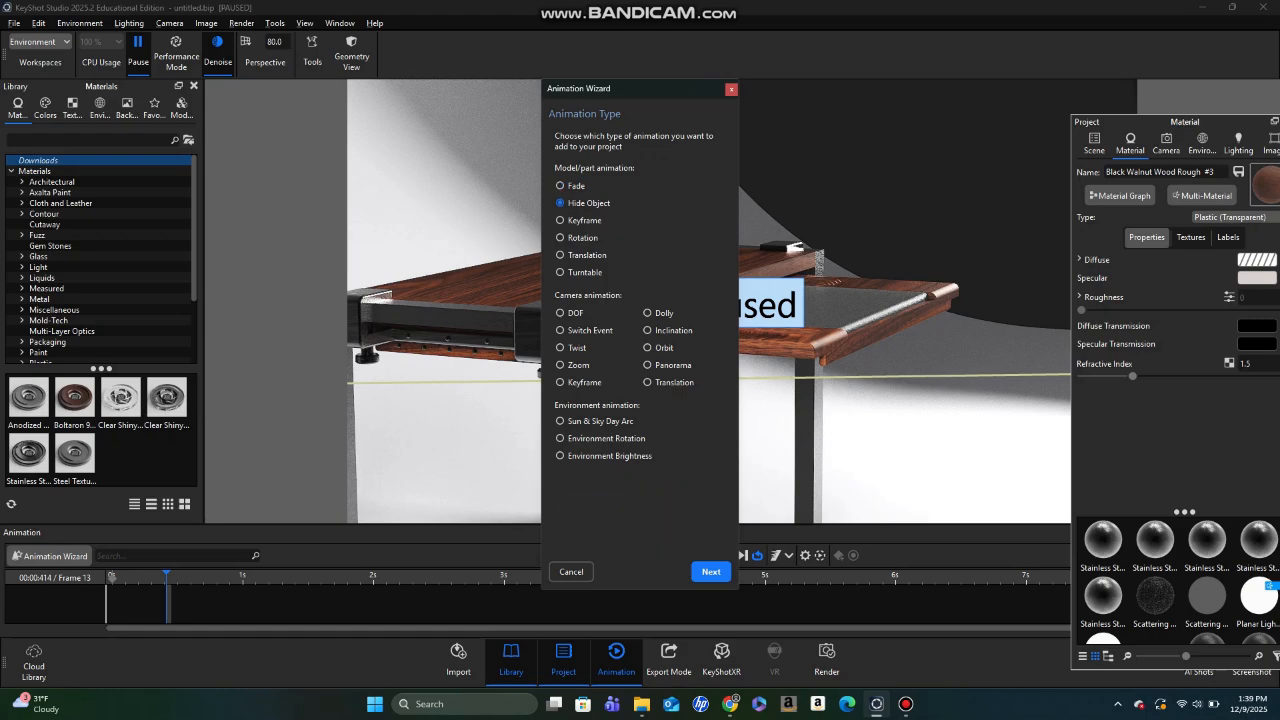
pyautogui.click(560, 255)
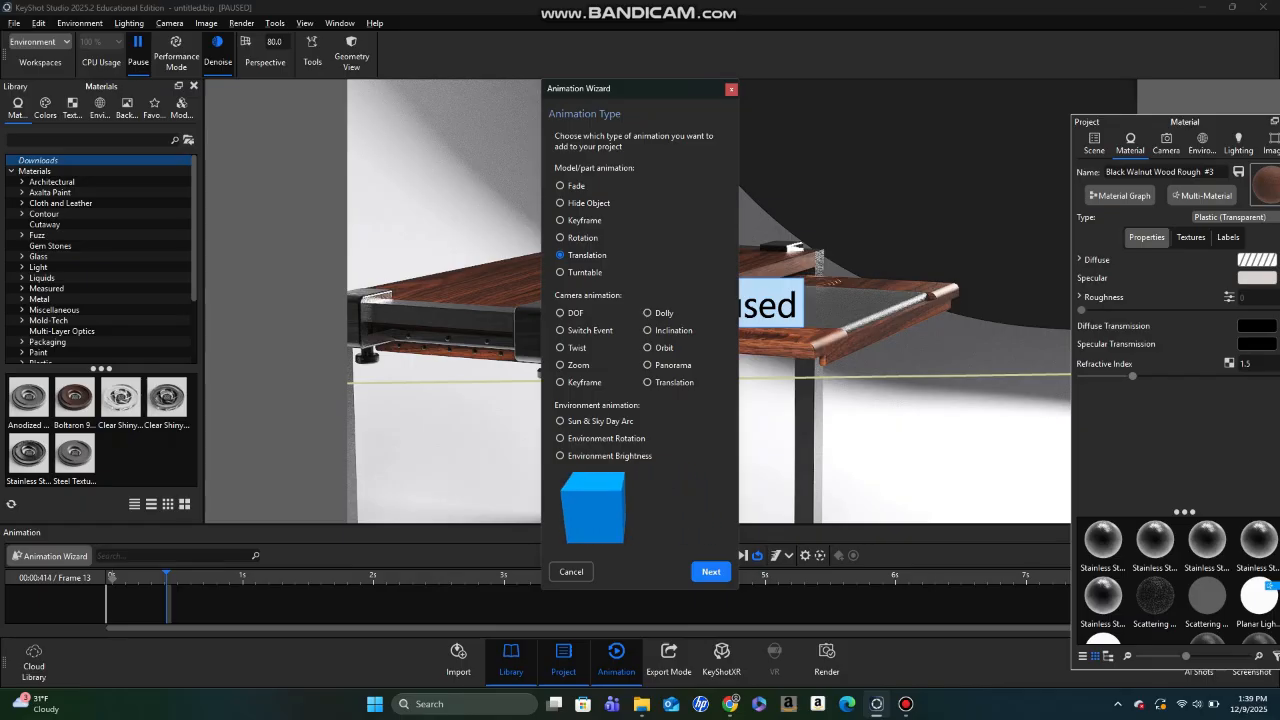
pyautogui.click(711, 571)
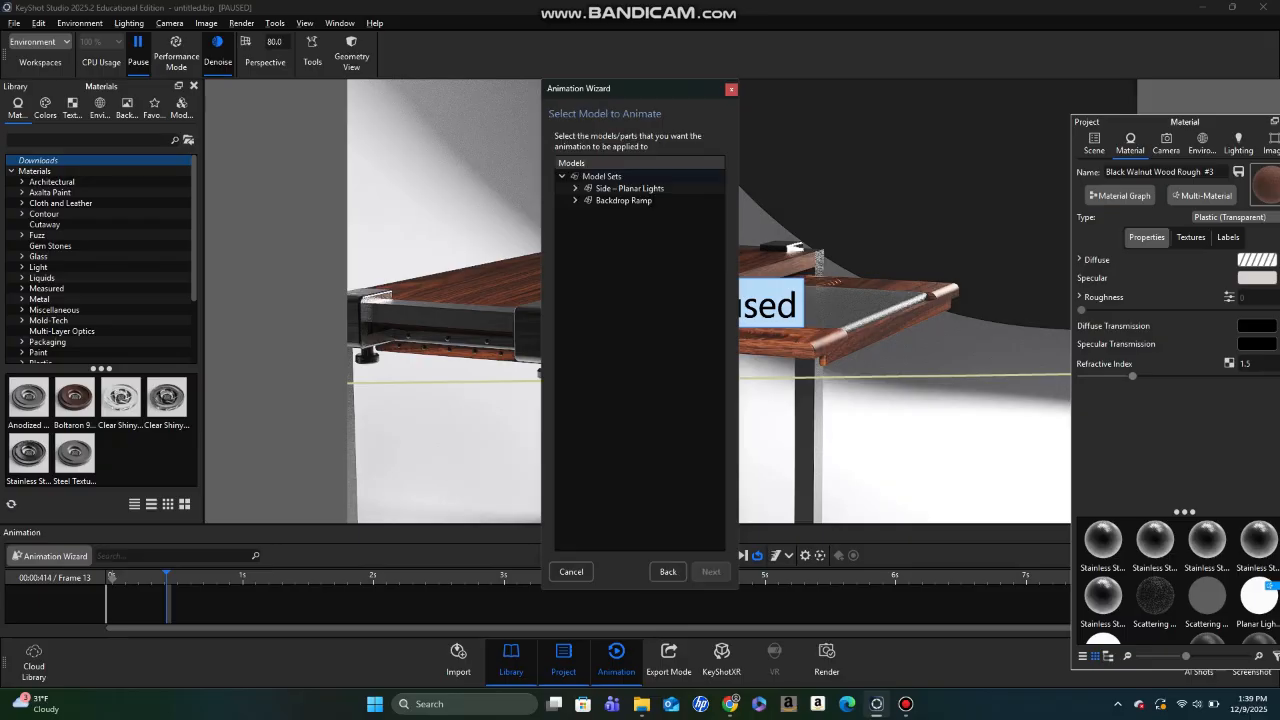
# - Choose the whole table group under Assem1 as the model to animate and continue to the animation properties
pyautogui.click(862, 308)
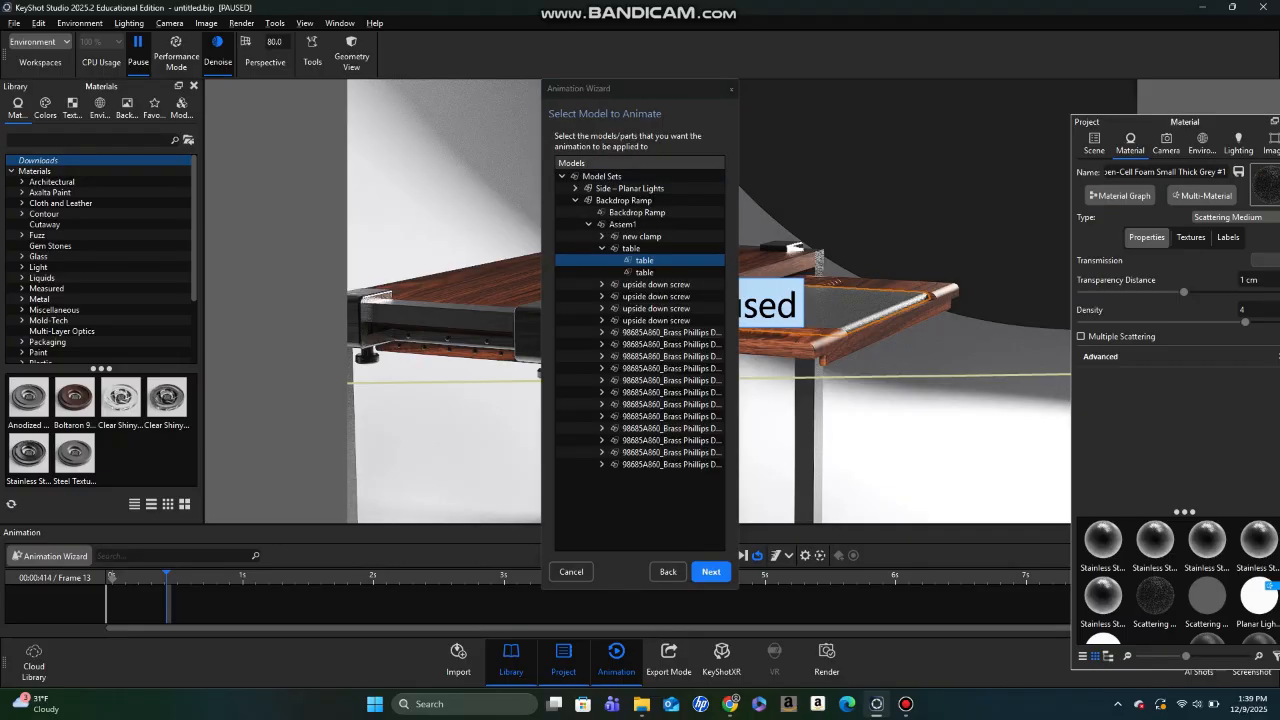
pyautogui.click(888, 328)
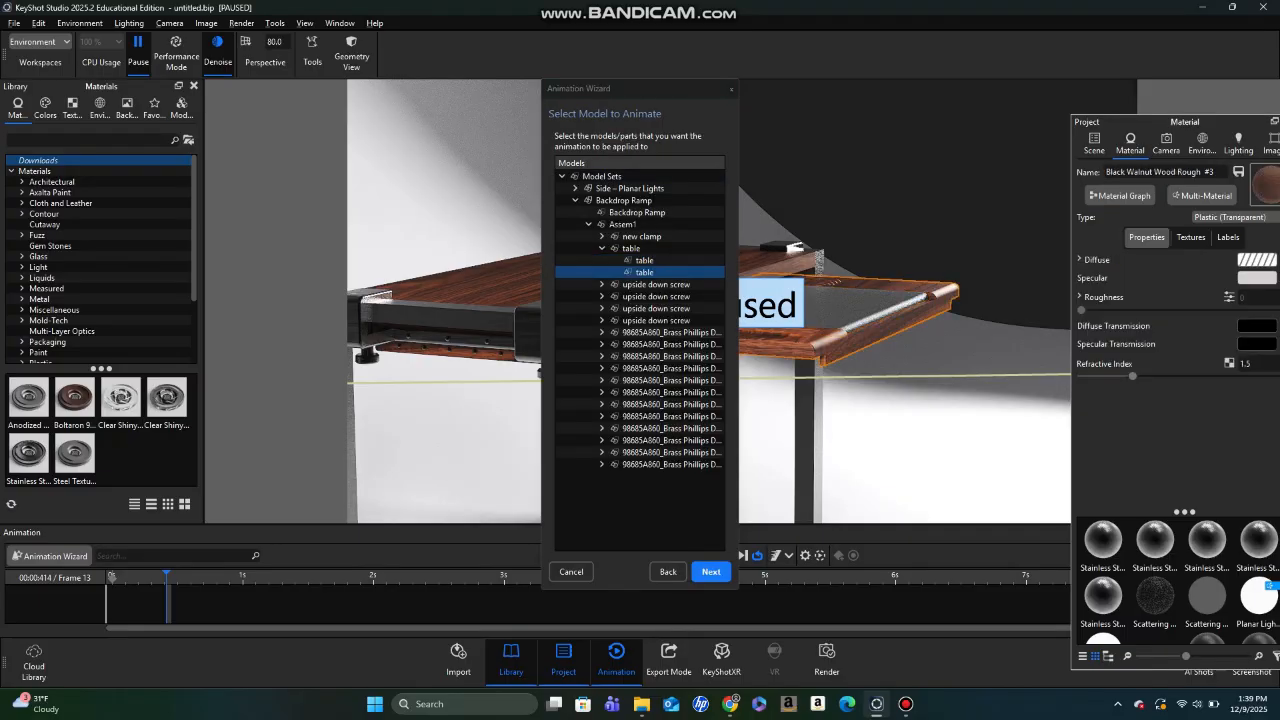
pyautogui.click(632, 248)
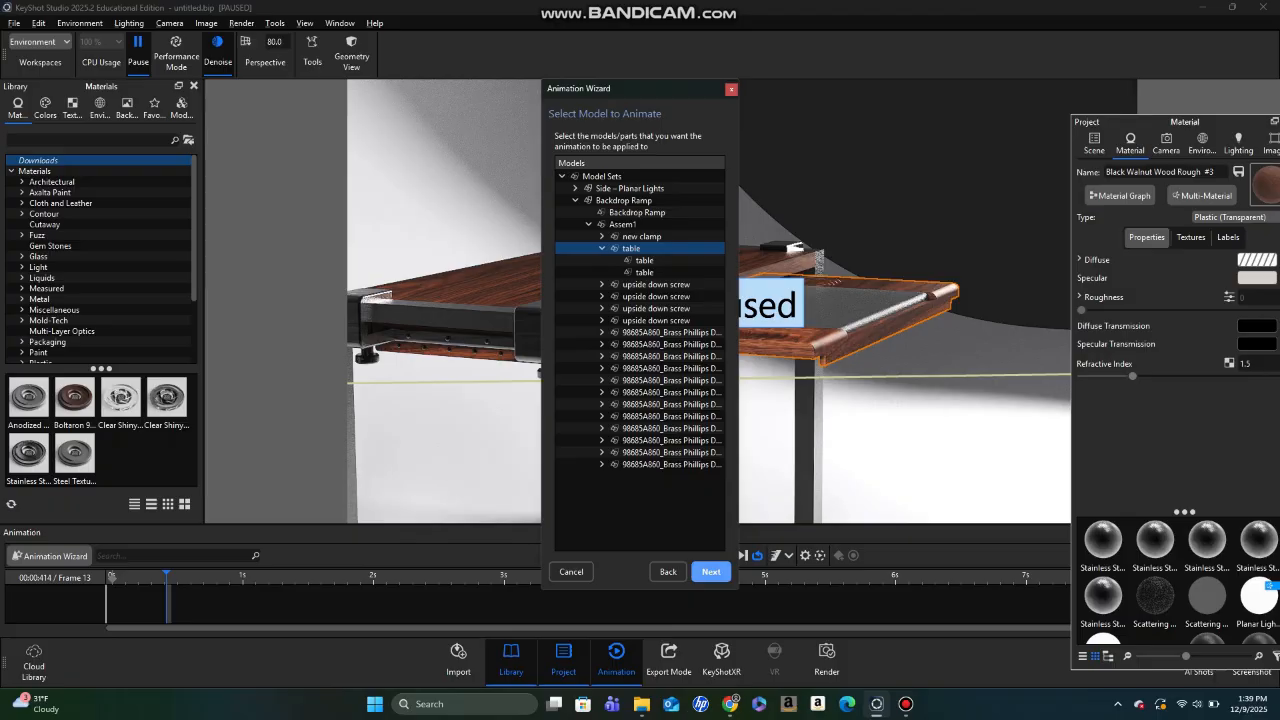
pyautogui.click(711, 571)
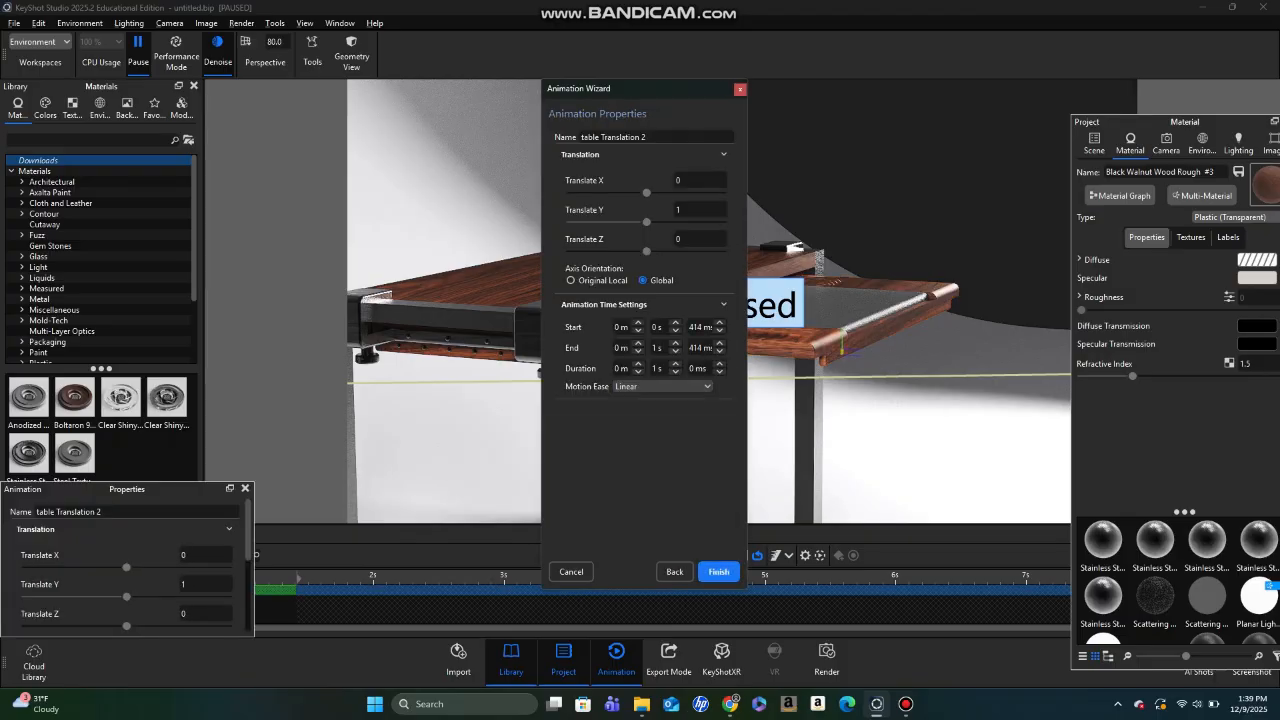
# - Set the table translation's Z distance to -10, keeping the wizard clear of the table in the view
pyautogui.moveTo(640, 88); pyautogui.dragTo(482, 89)
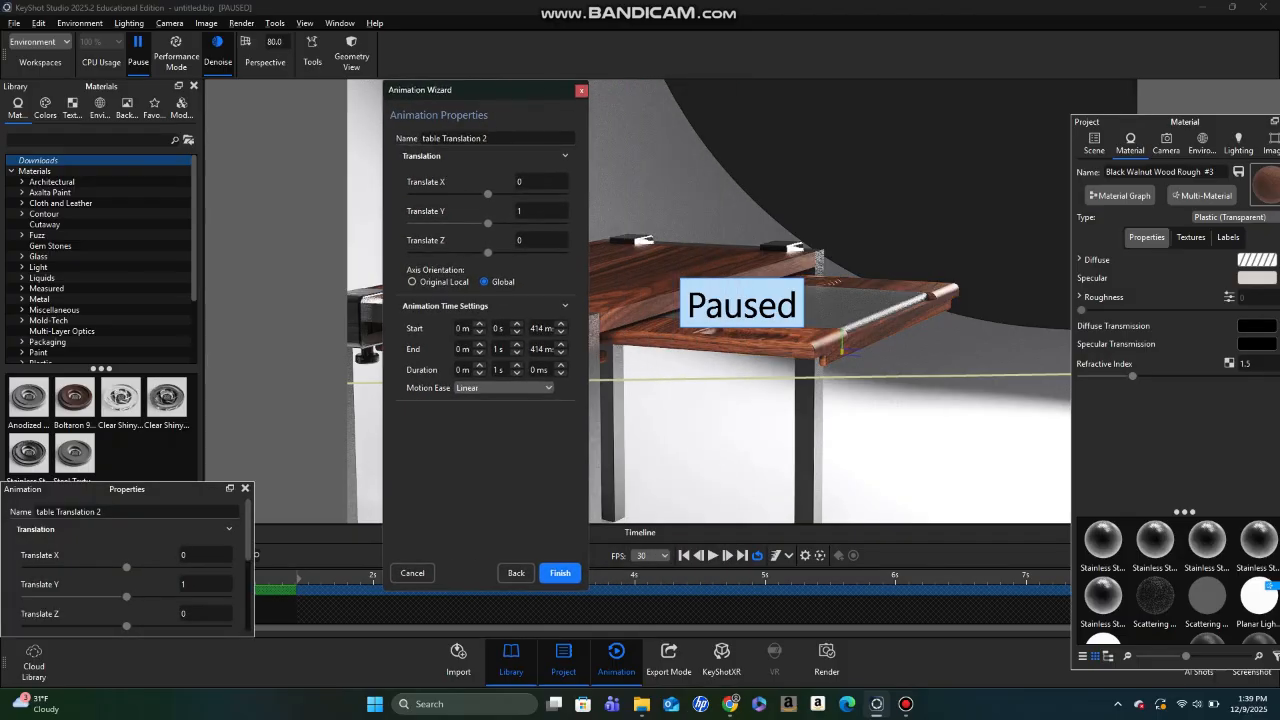
pyautogui.click(541, 240)
pyautogui.press('BackSpace')
pyautogui.write('-10')
pyautogui.press('Return')
# - Set the translation's duration to 3 s with Ease Out motion and finish creating the animation
pyautogui.click(517, 364)
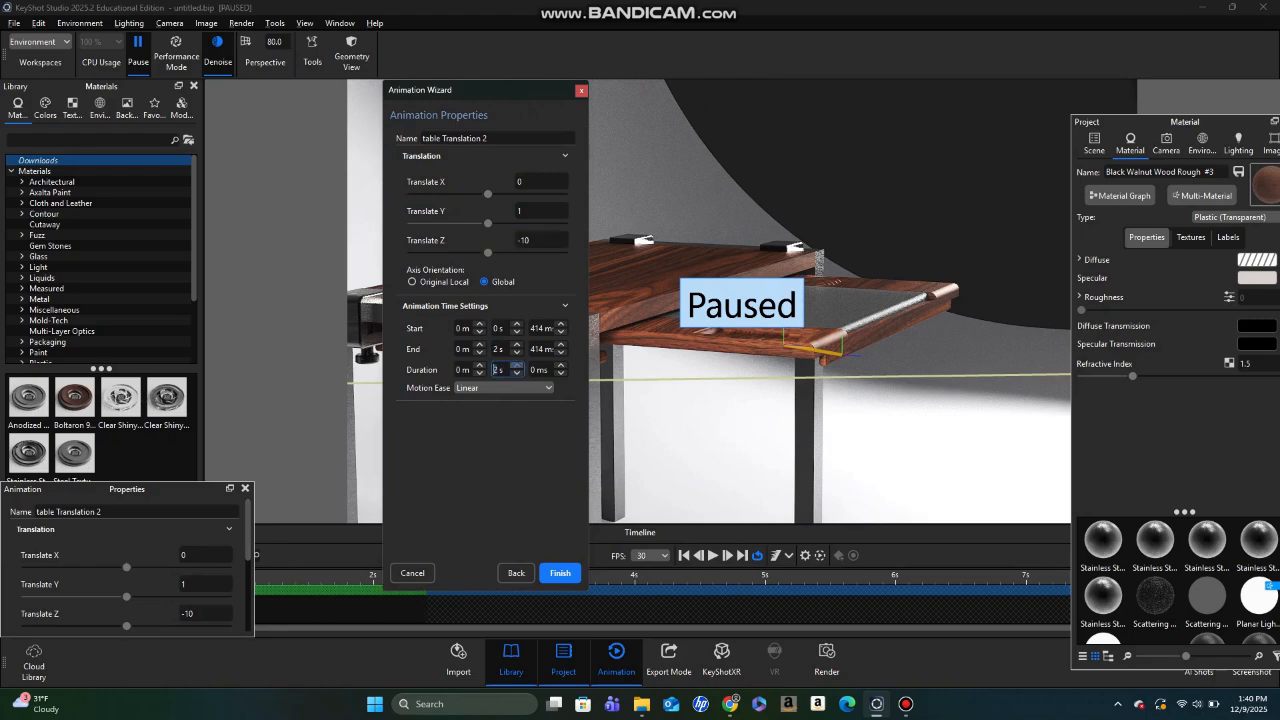
pyautogui.click(517, 364)
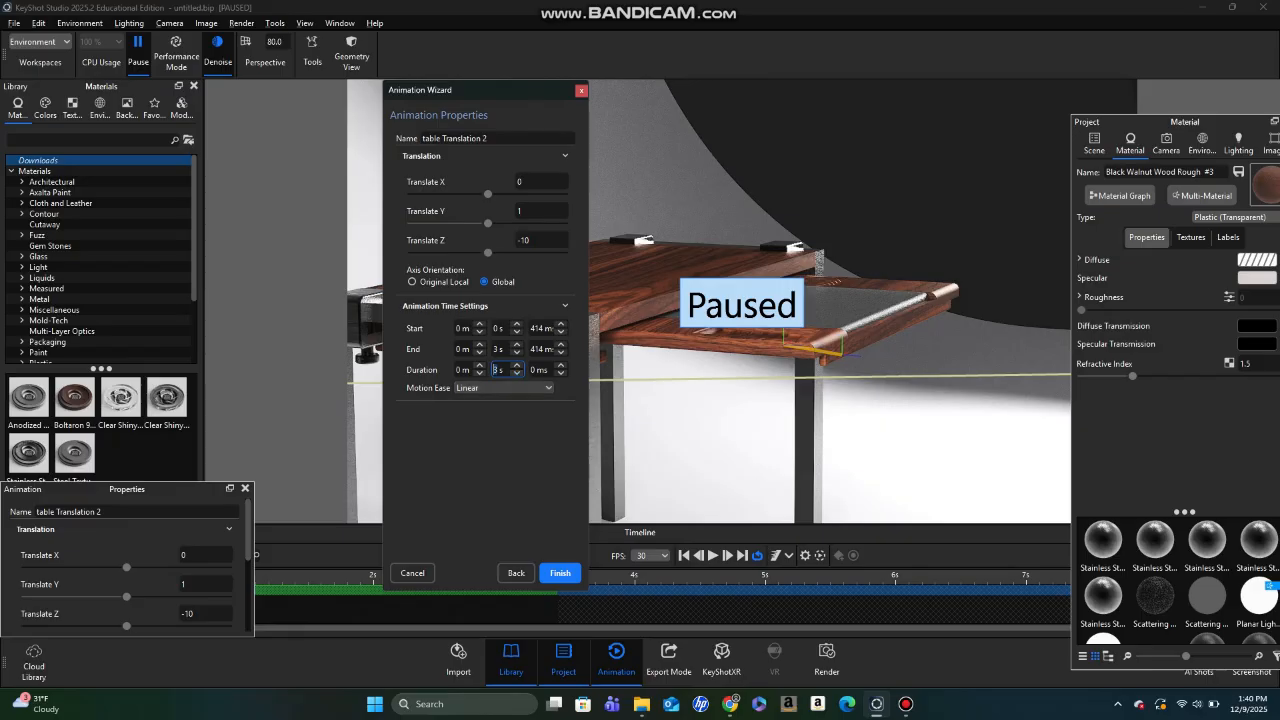
pyautogui.click(500, 387)
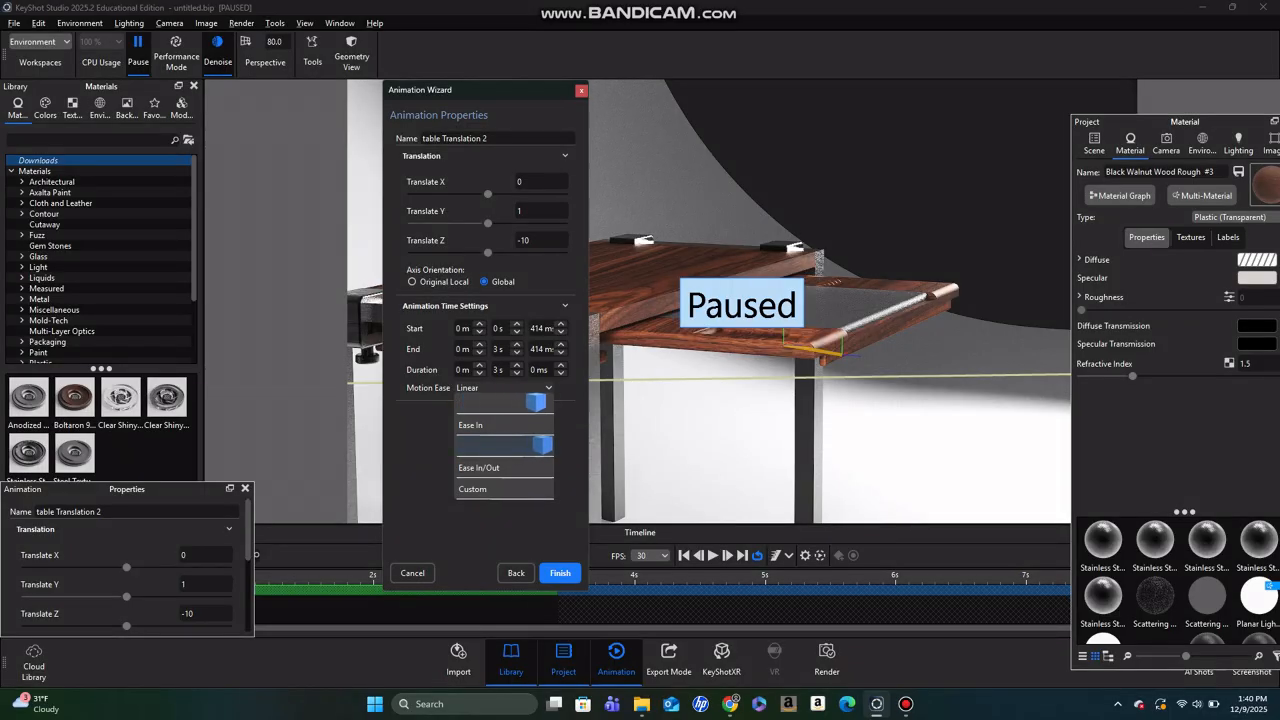
pyautogui.click(504, 446)
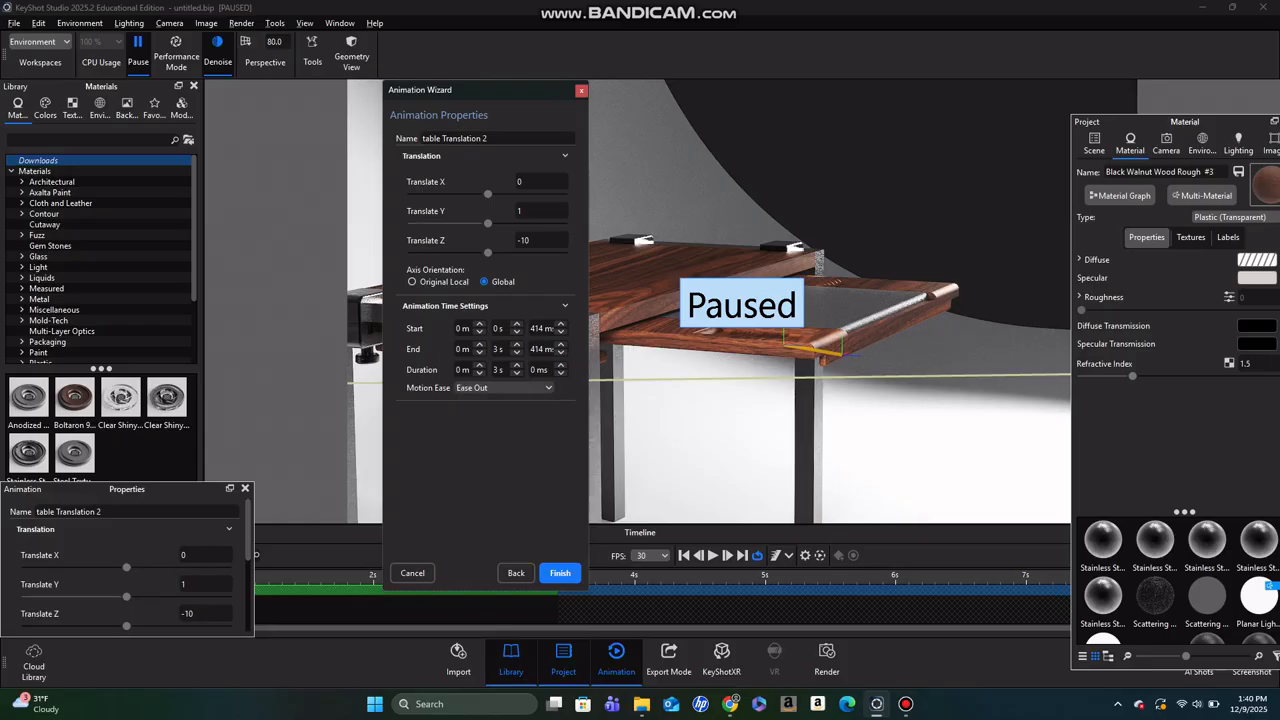
pyautogui.click(563, 573)
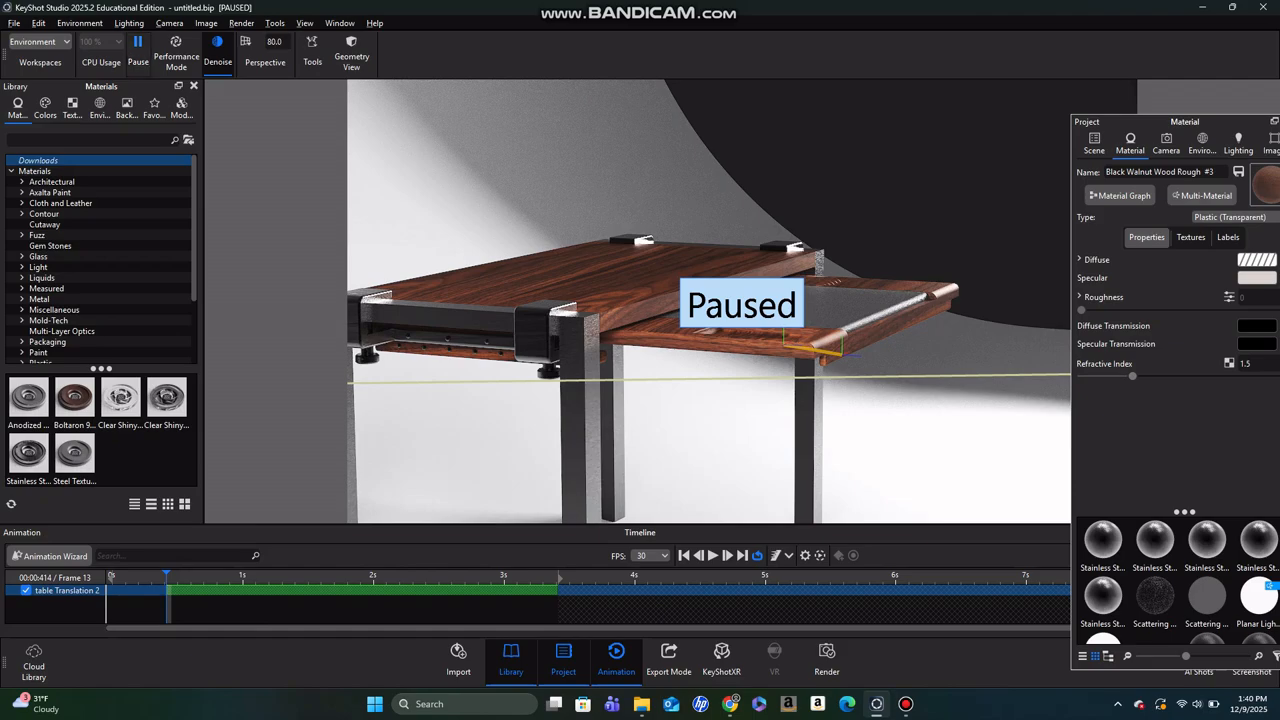
# - Resume real-time rendering and play back the table's translation animation
pyautogui.click(138, 50)
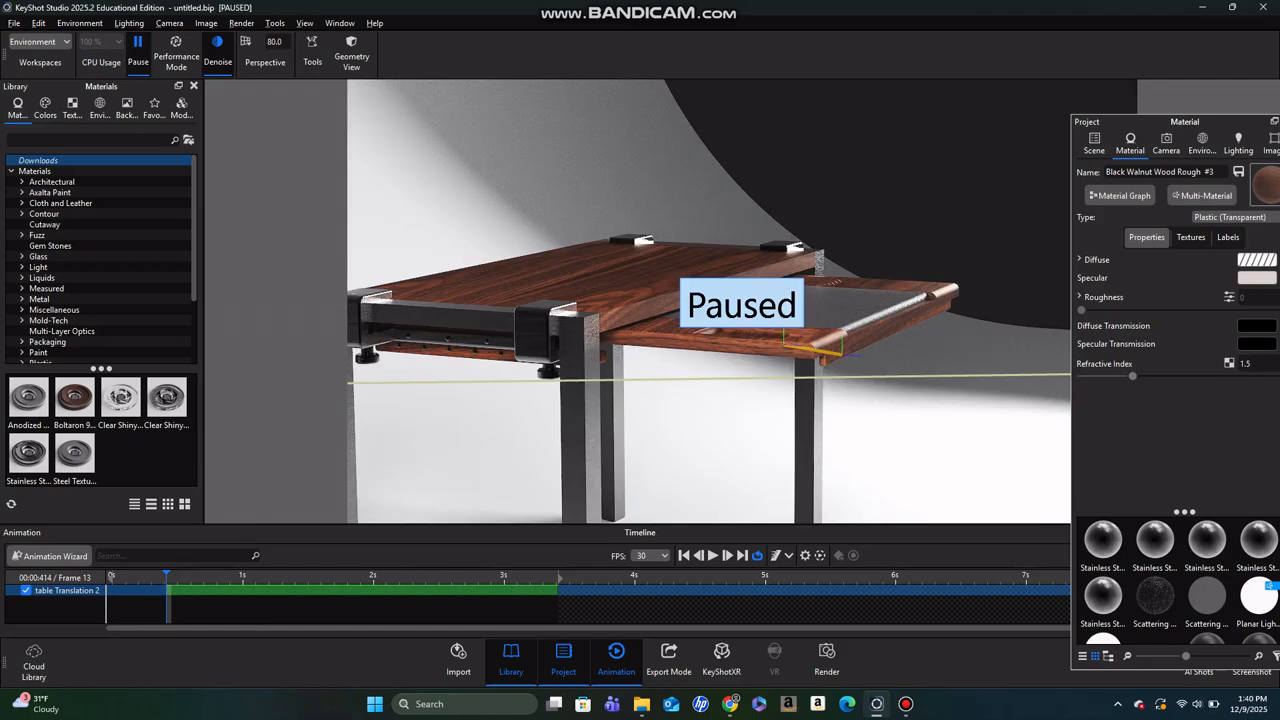
pyautogui.click(138, 50)
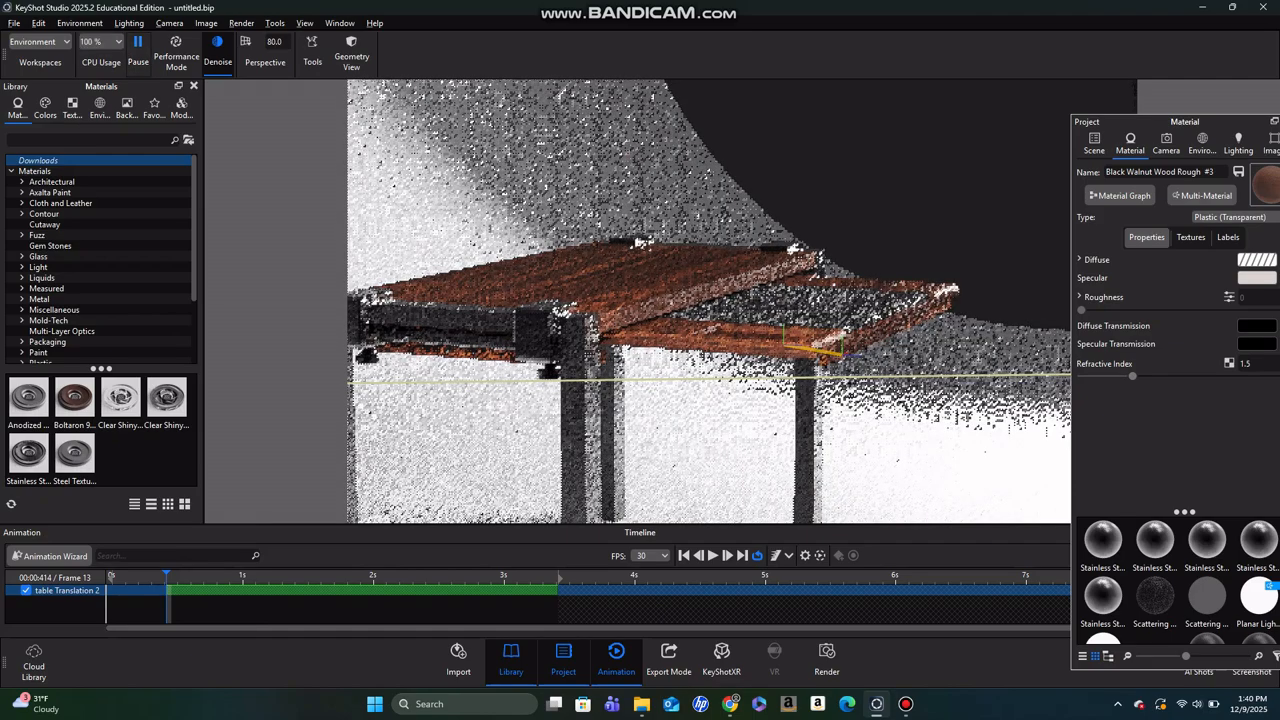
pyautogui.click(713, 555)
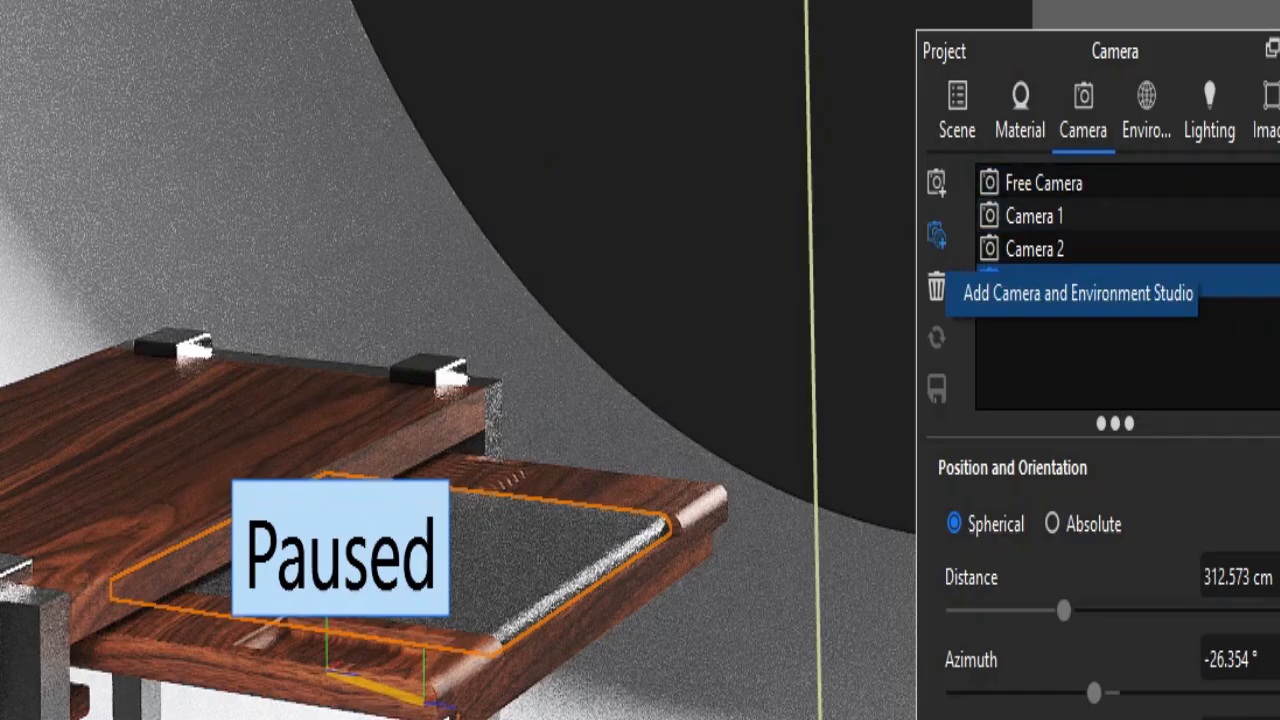
# - Add a new camera from the current view and accept its default name
pyautogui.click(936, 181)
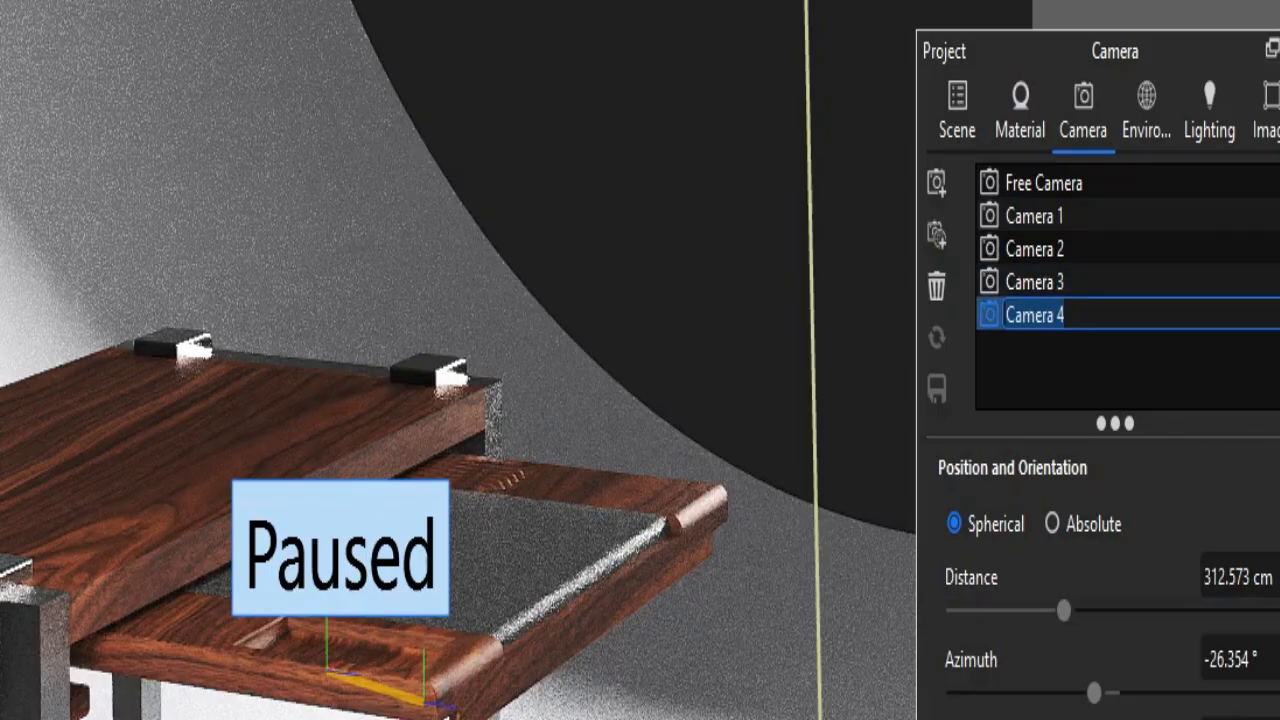
pyautogui.press('Return')
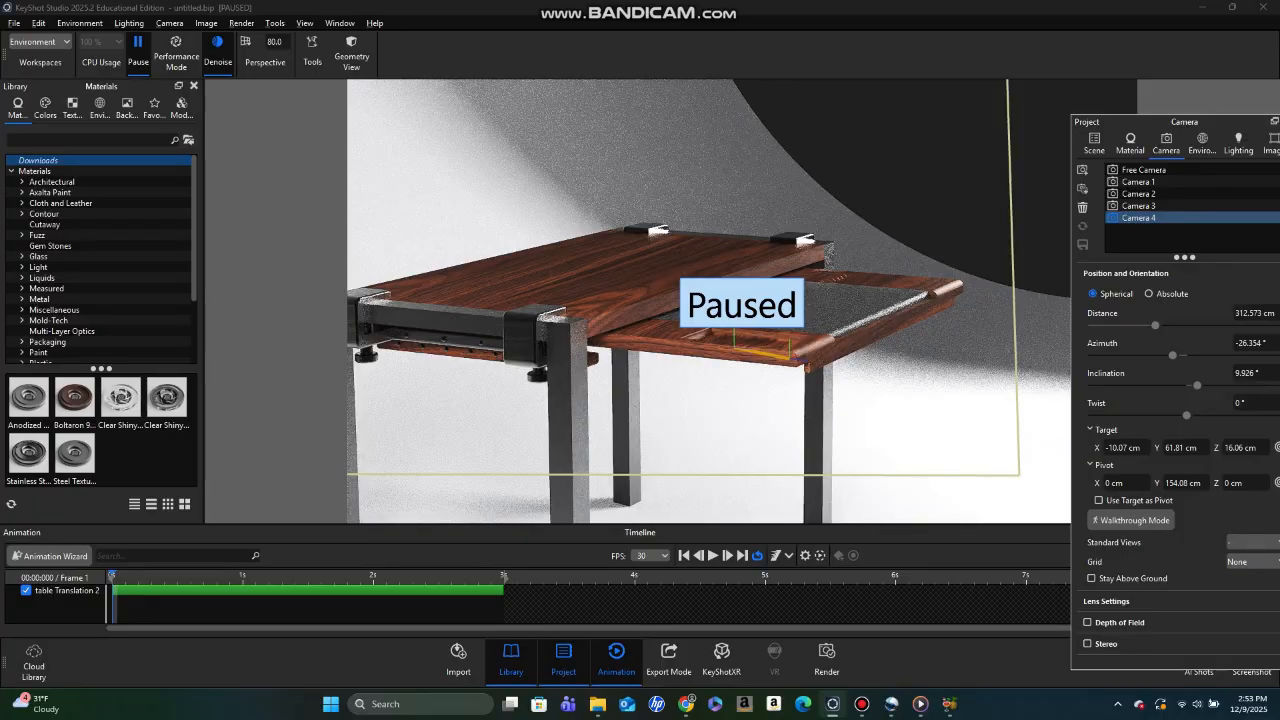
pyautogui.doubleClick(1139, 218)
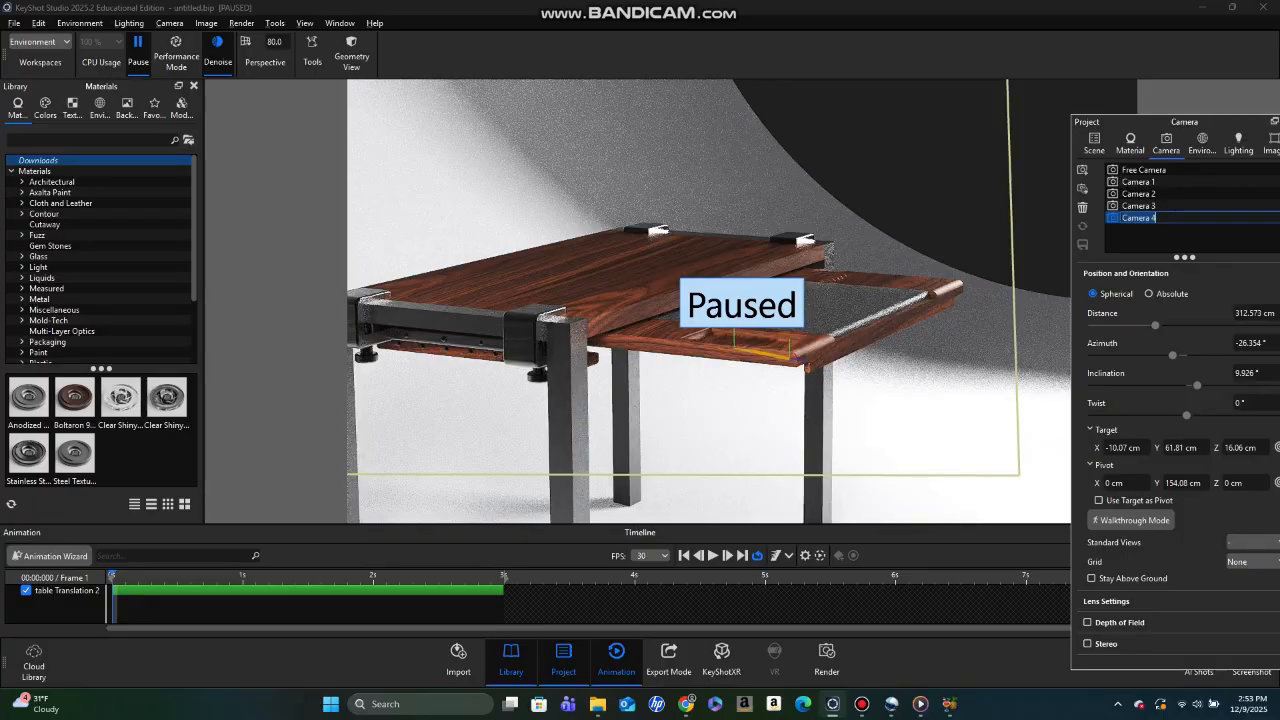
# - Start a new Inclination camera animation with the Animation Wizard and continue to the camera selection
pyautogui.click(616, 660)
pyautogui.click(616, 660)
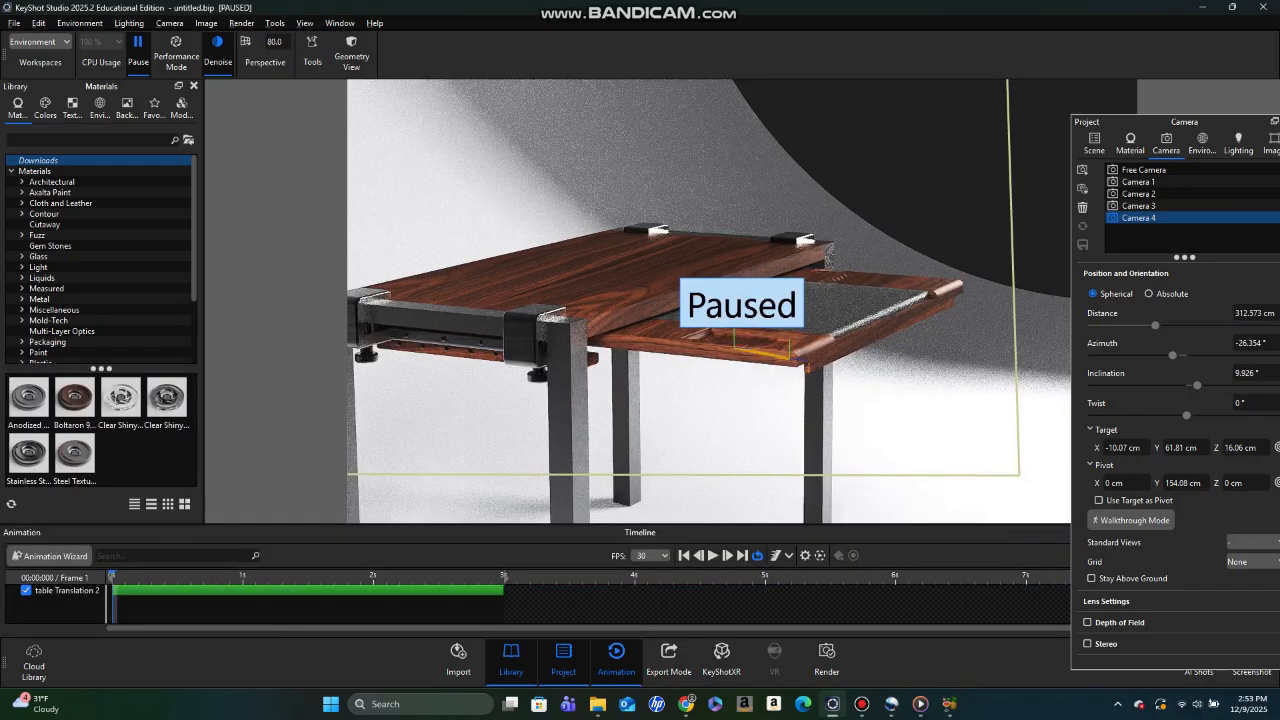
pyautogui.click(48, 555)
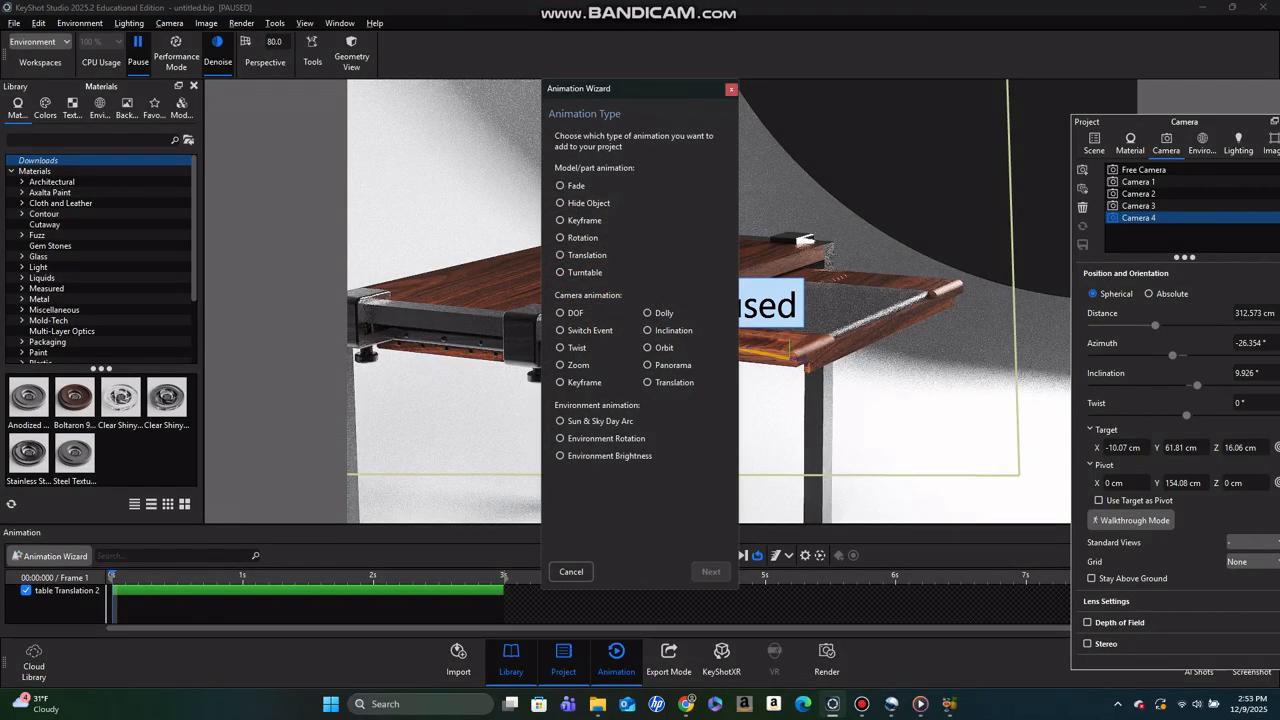
pyautogui.click(561, 313)
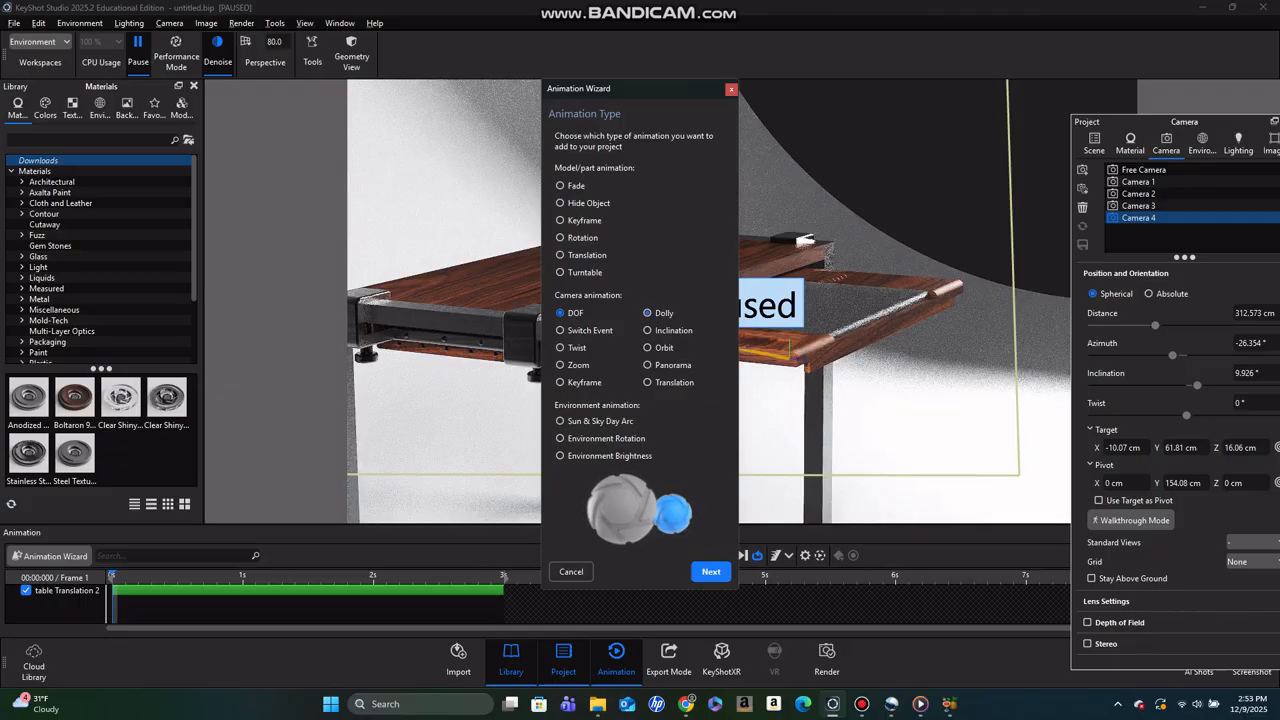
pyautogui.click(647, 313)
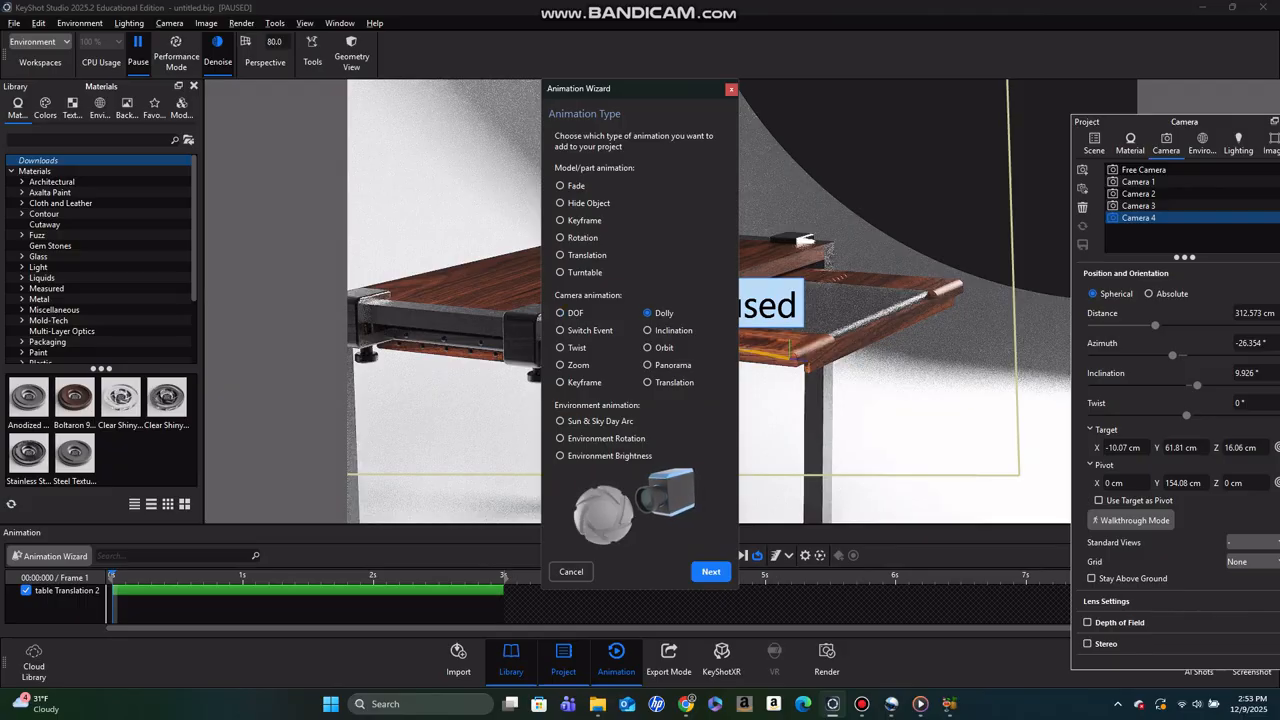
pyautogui.click(647, 330)
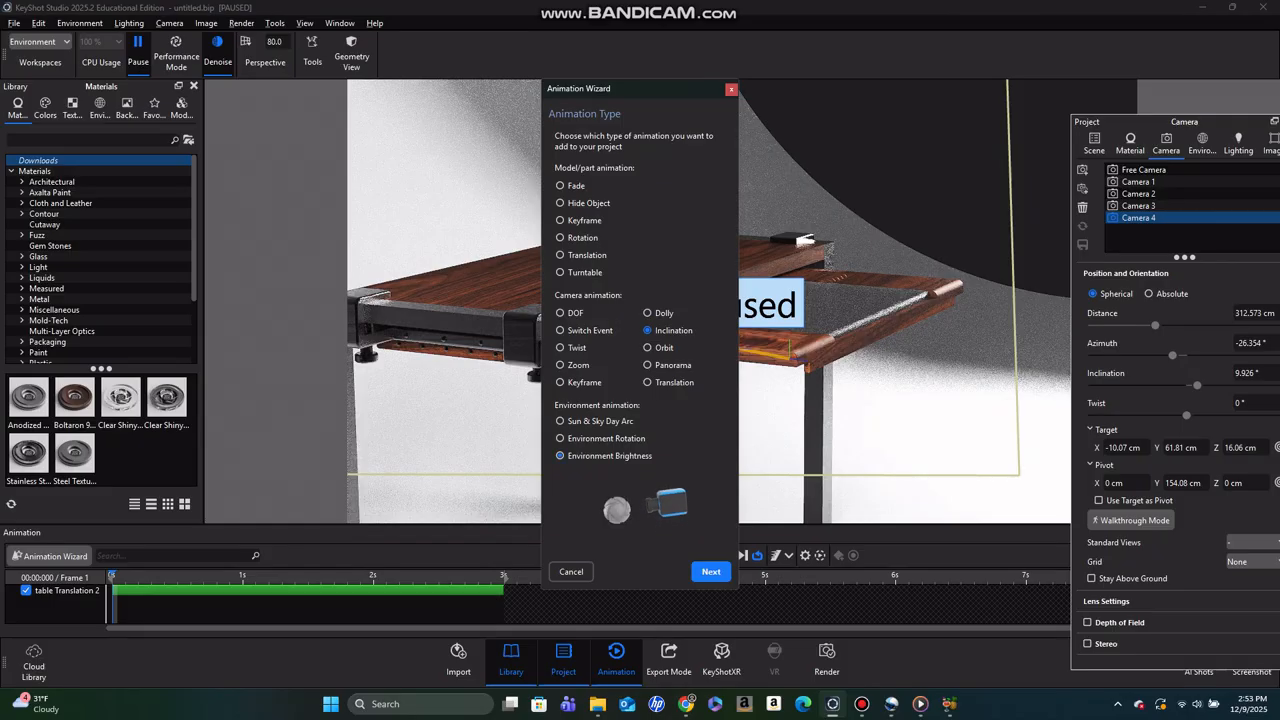
pyautogui.click(710, 571)
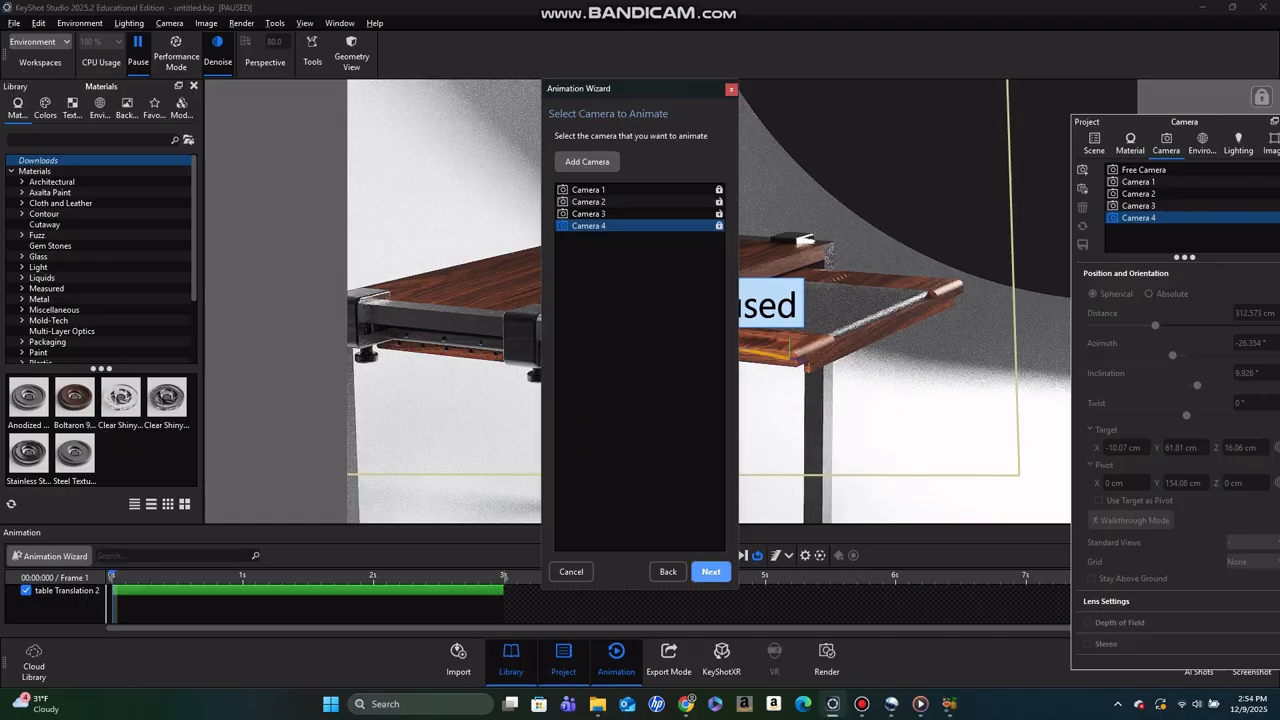
# - Confirm Camera 4 as the camera to animate and set the inclination rotation to 10 degrees
pyautogui.click(710, 571)
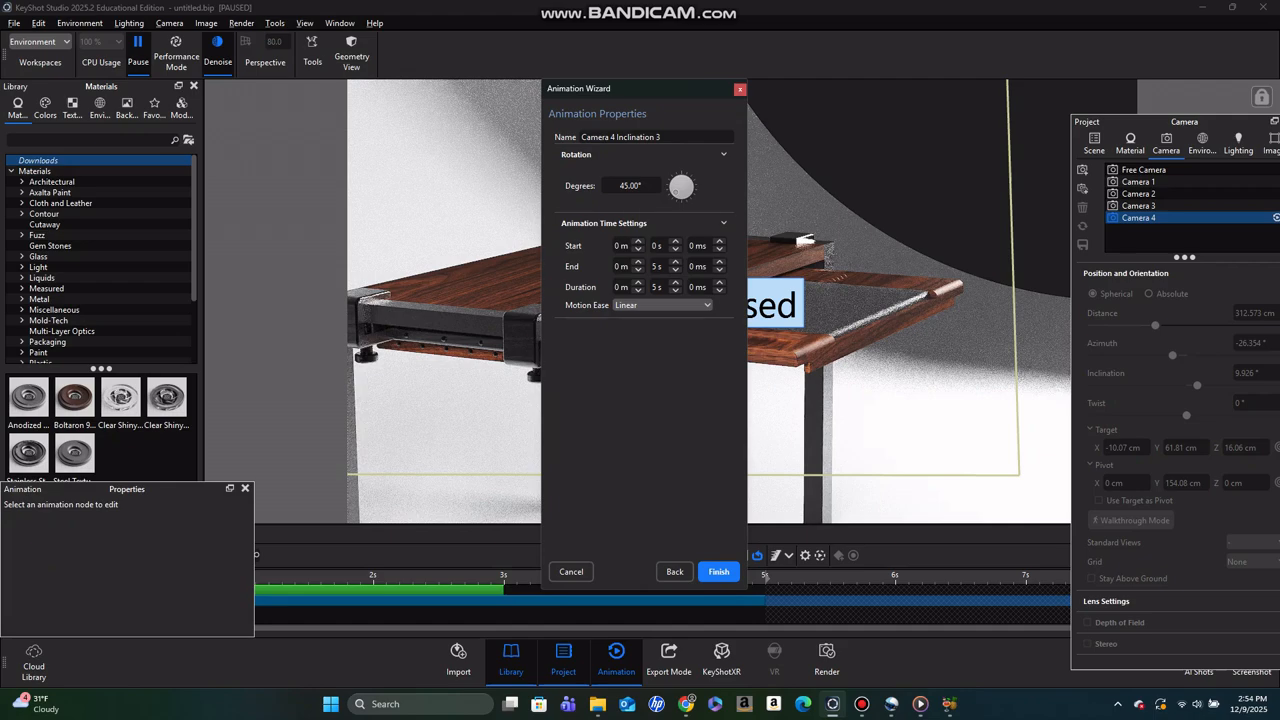
pyautogui.click(634, 186)
pyautogui.moveTo(620, 186); pyautogui.dragTo(629, 186)
pyautogui.write('10')
pyautogui.press('Return')
# - Set the camera inclination's motion ease to Ease In/Out and finish creating the animation
pyautogui.click(663, 305)
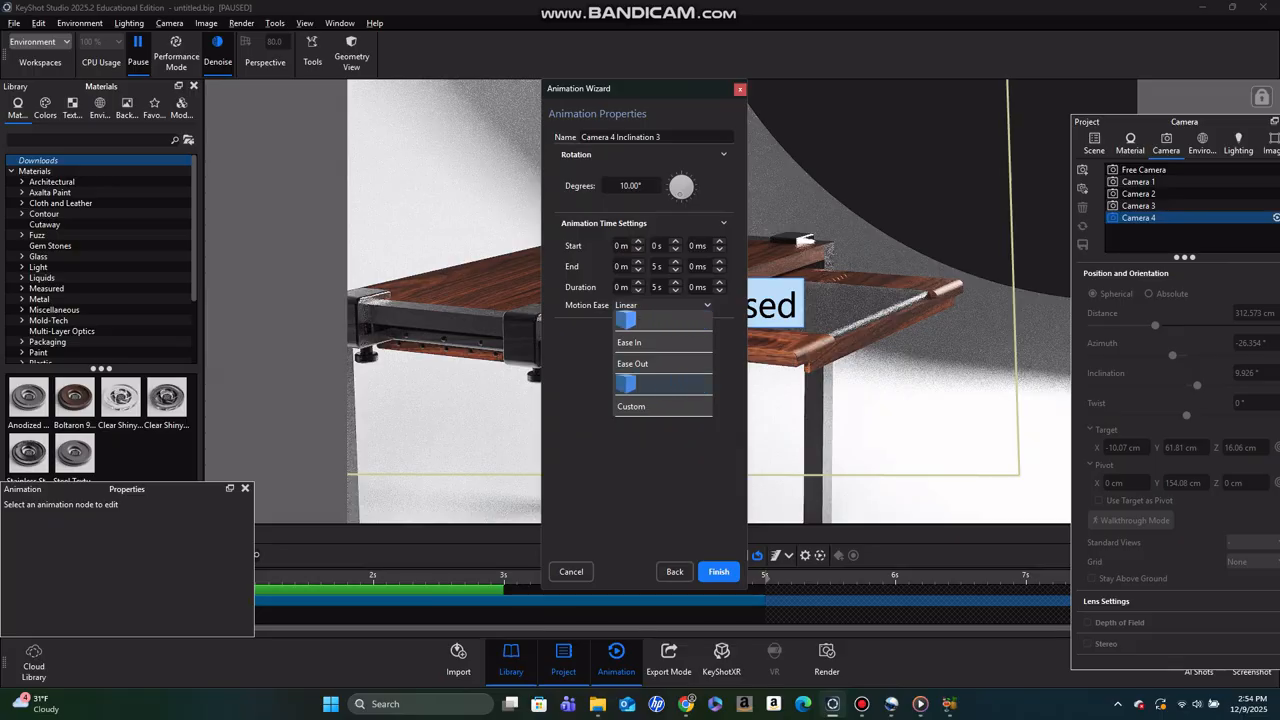
pyautogui.click(663, 384)
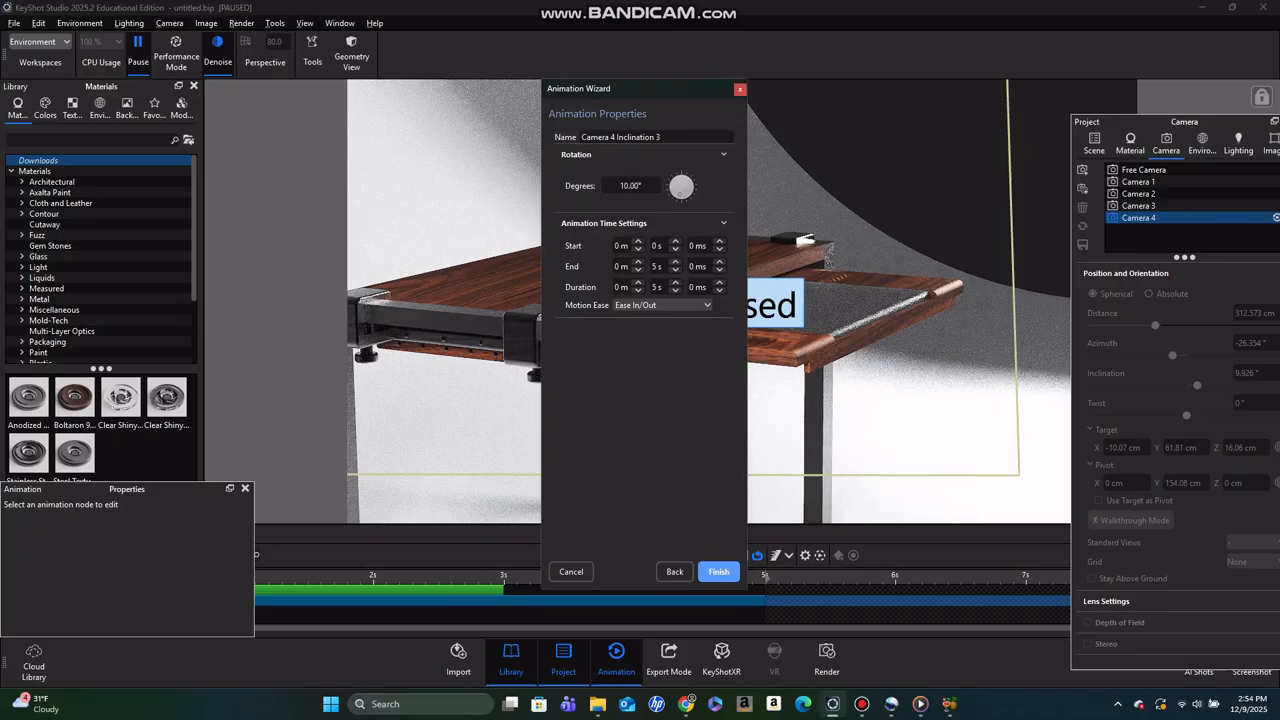
pyautogui.click(719, 571)
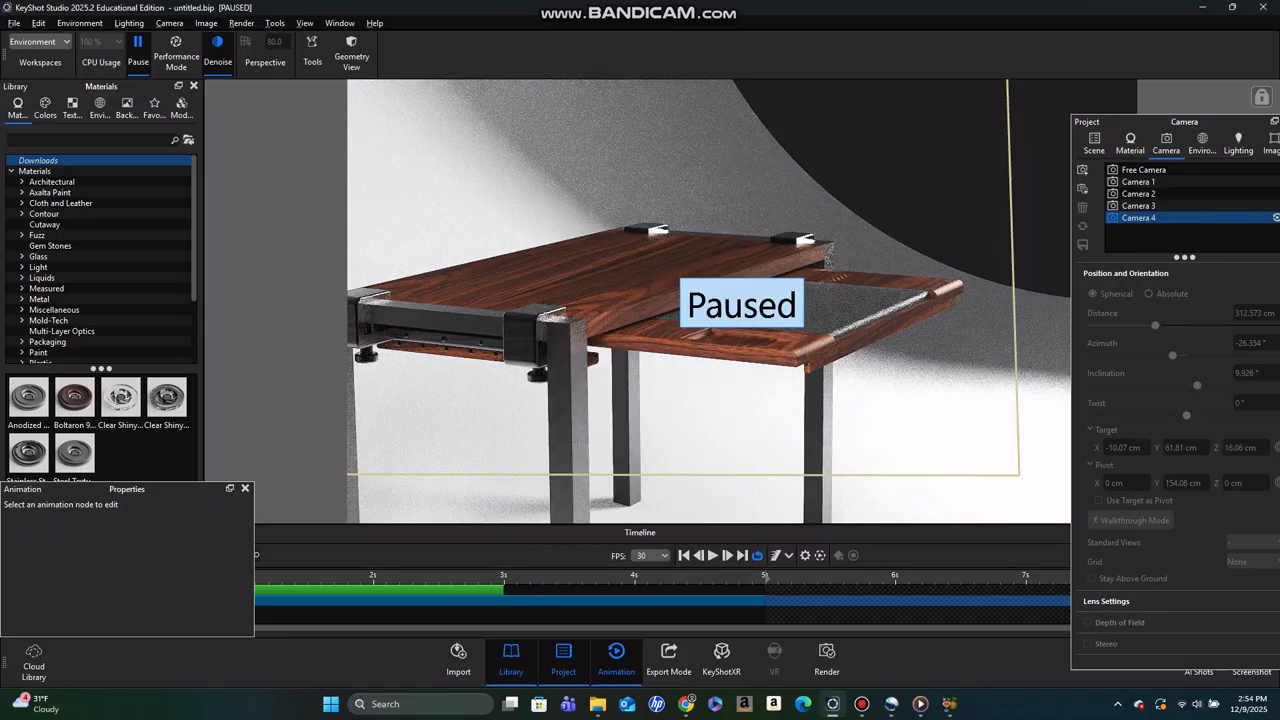
# - Shift the Camera 4 inclination clip to start at 3 s, where the table translation ends, and play back the sequence
pyautogui.click(245, 488)
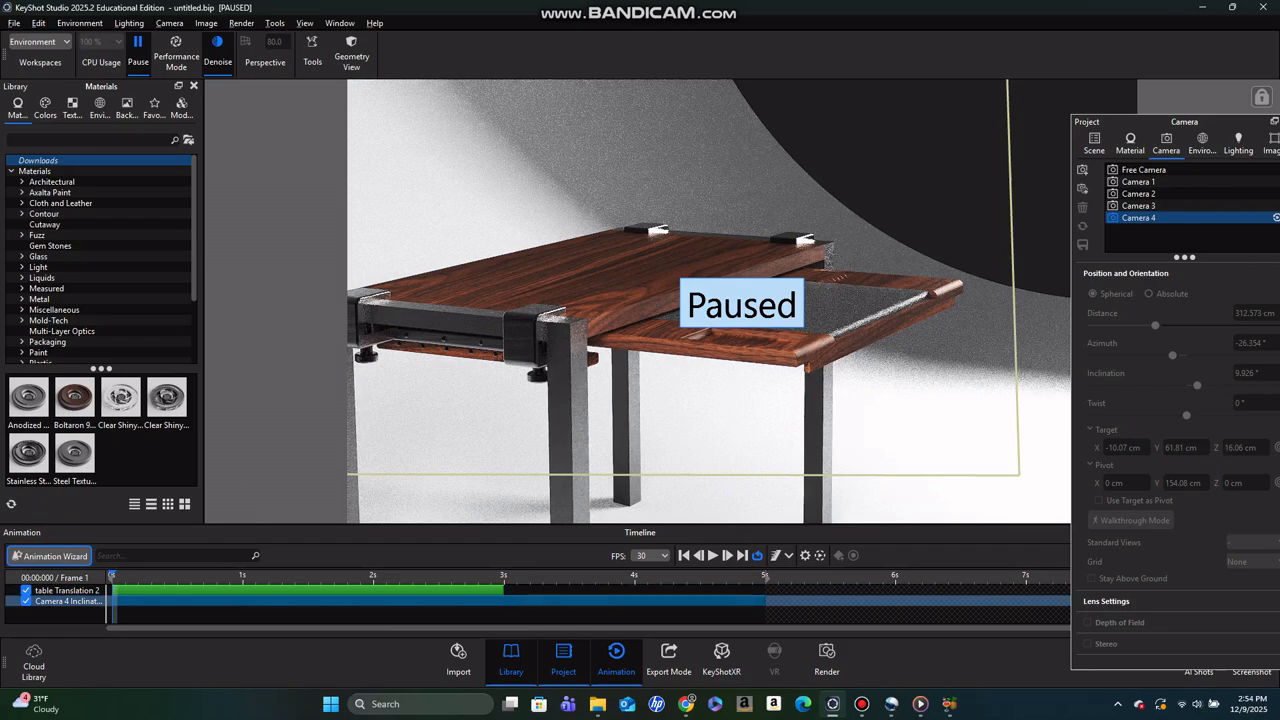
pyautogui.moveTo(215, 601); pyautogui.dragTo(600, 605)
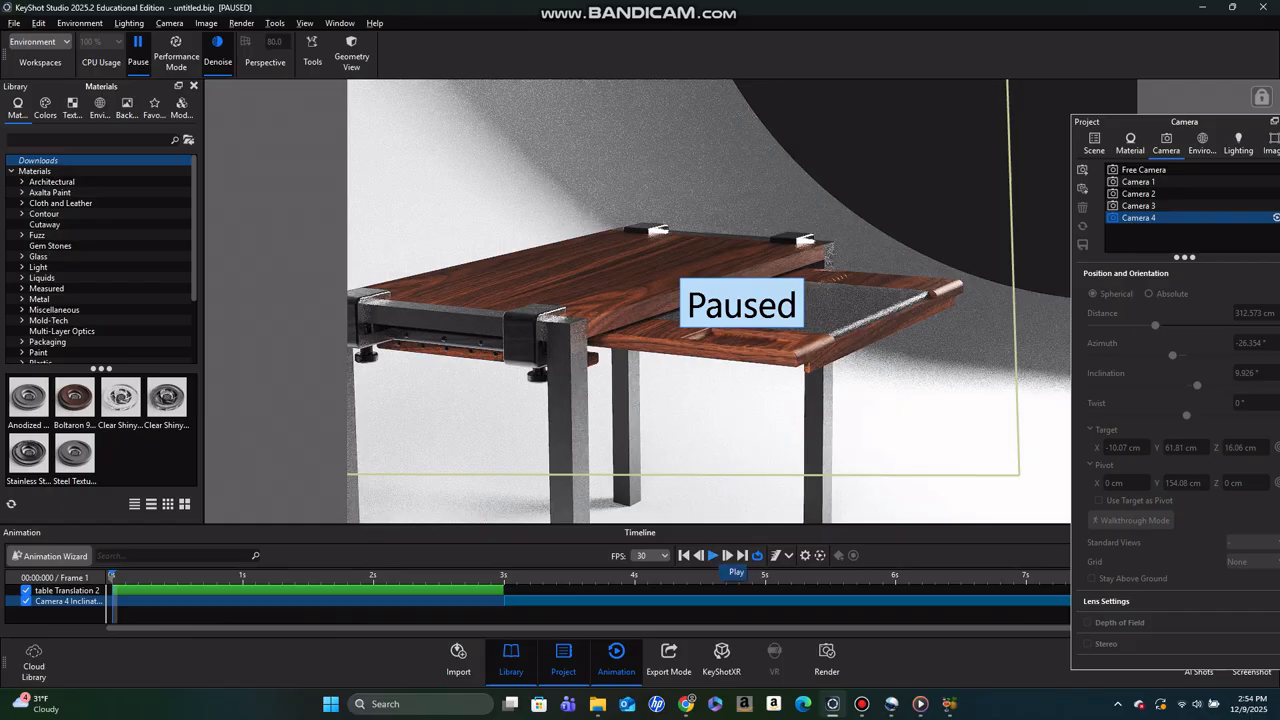
pyautogui.click(712, 555)
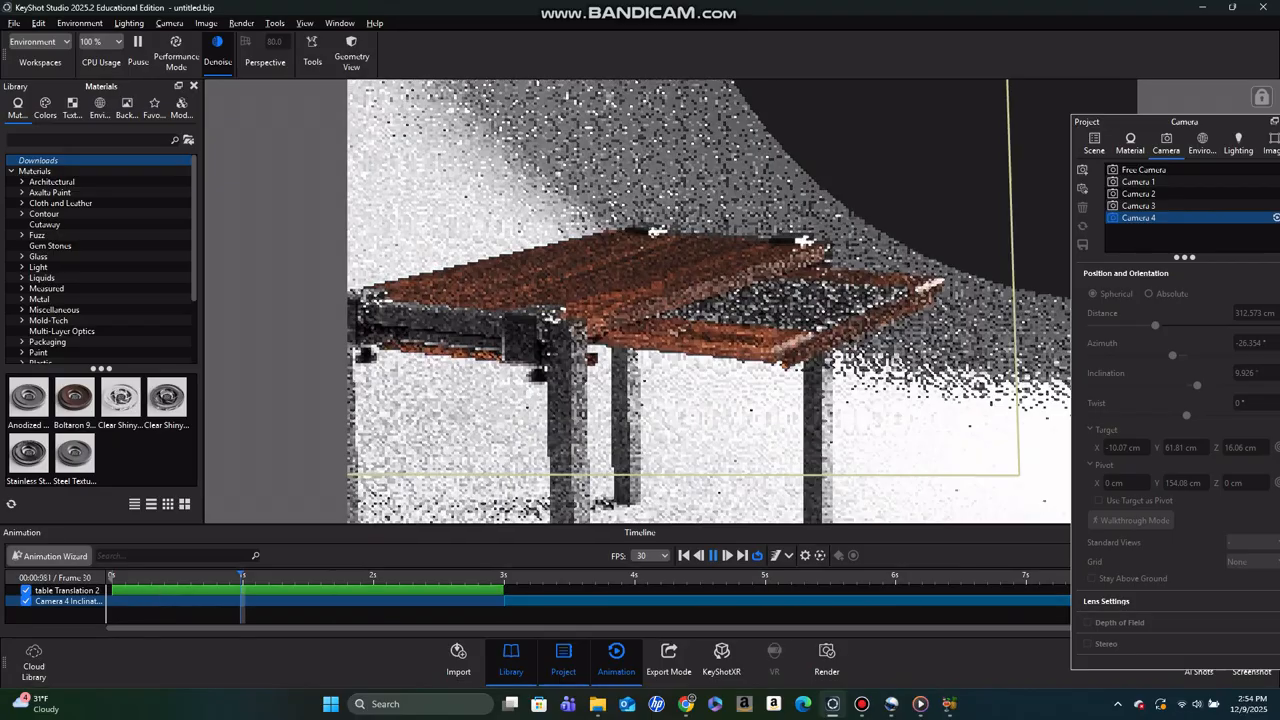